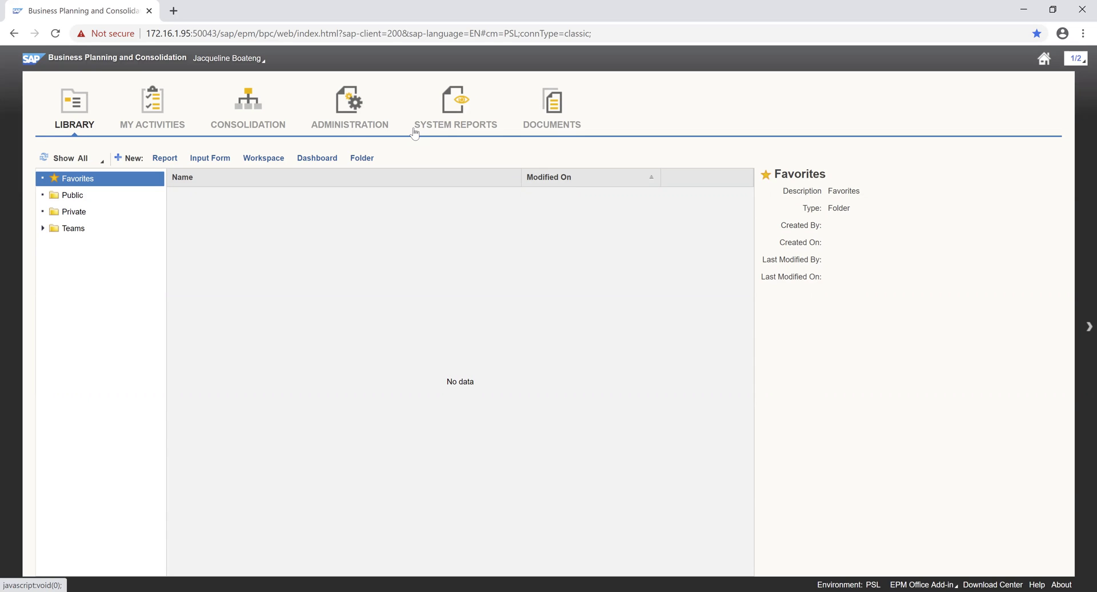
# Step: Go to Administration and show the Security list of data access profiles
pyautogui.click(362, 120)
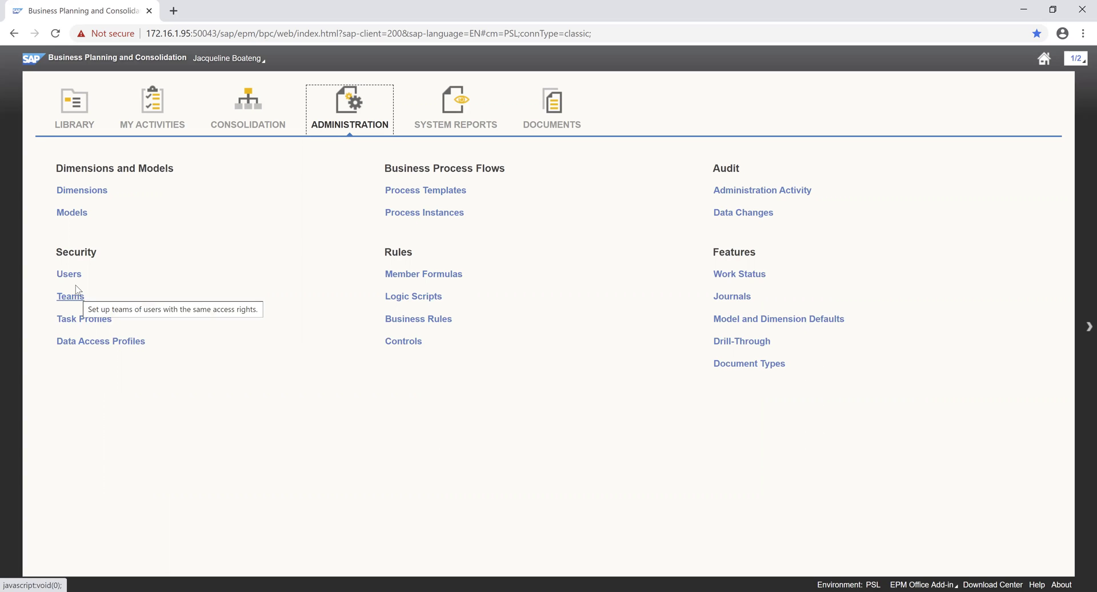
pyautogui.click(124, 342)
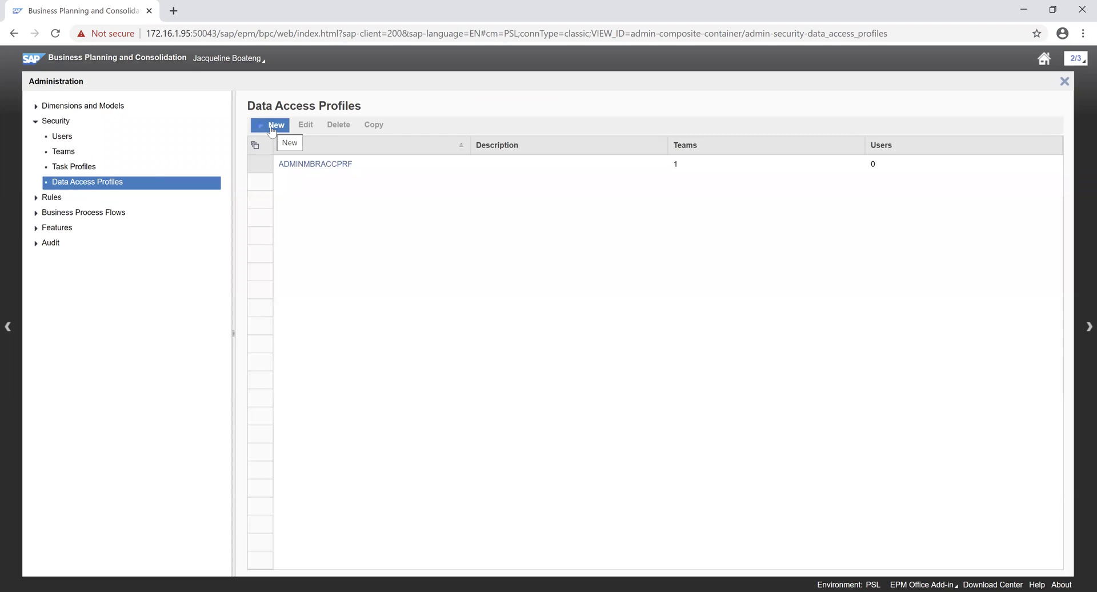
# Step: Create data access profile 'Admin' described 'Administration' and show its Capital Expenditure model settings
pyautogui.click(272, 127)
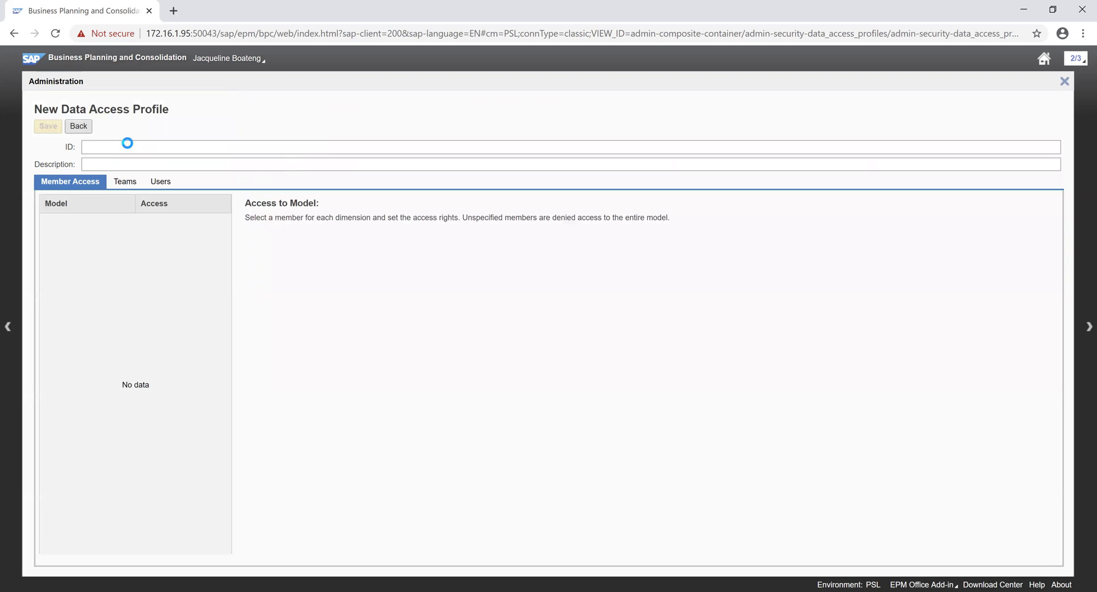
pyautogui.click(115, 145)
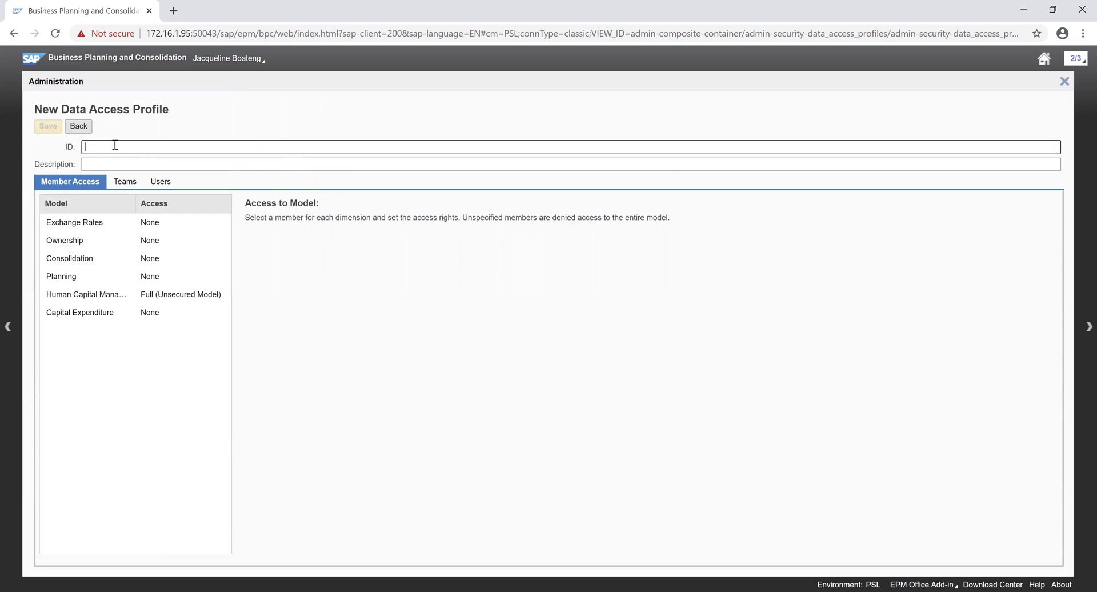
pyautogui.write('a')
pyautogui.press('BackSpace')
pyautogui.write('Admin')
pyautogui.press('Tab')
pyautogui.write('Adm')
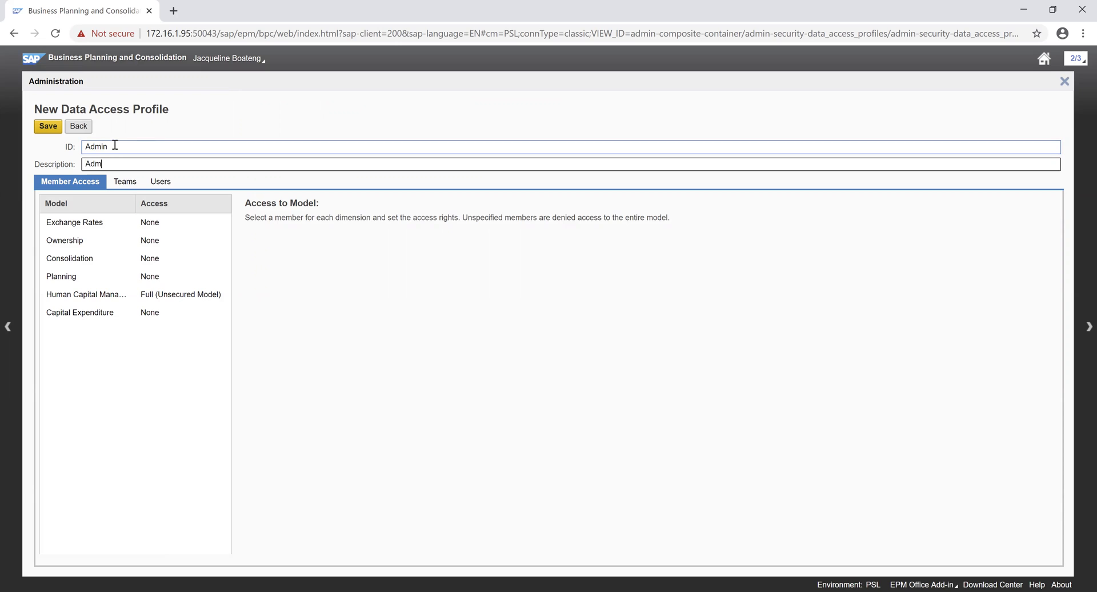
pyautogui.write('inistration')
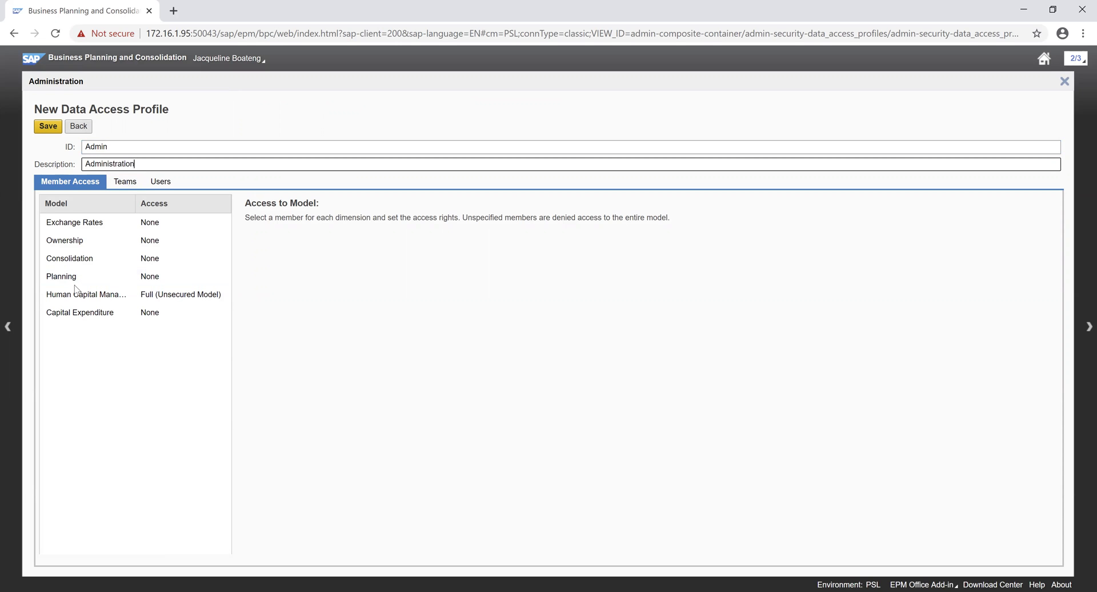
pyautogui.click(94, 317)
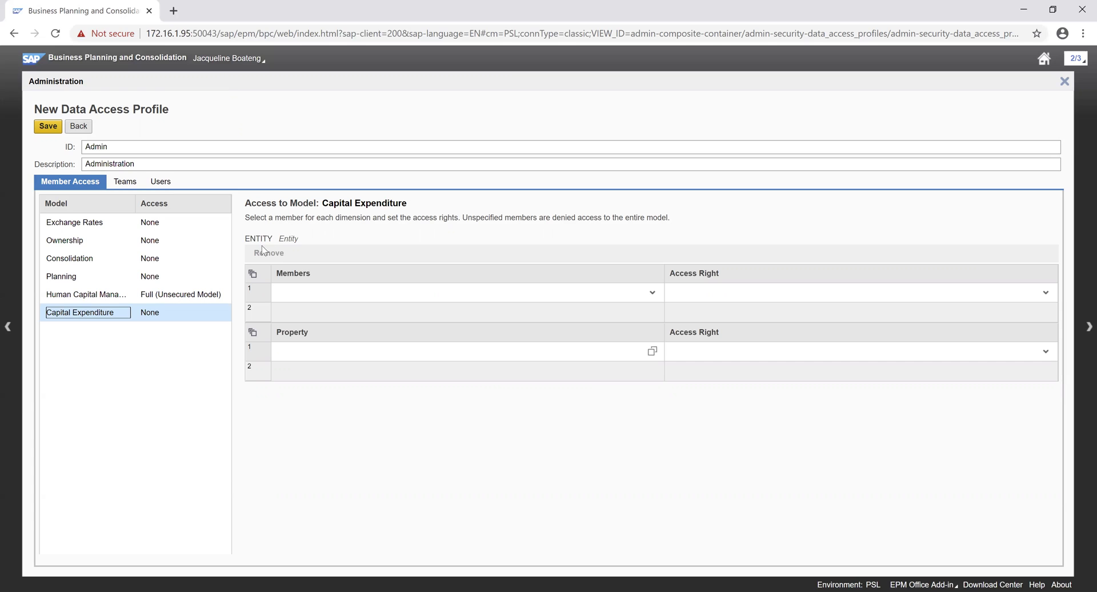
# Step: Grant Read and Write on Persol Systems Limited (under Persol Group) and save the profile
pyautogui.click(652, 292)
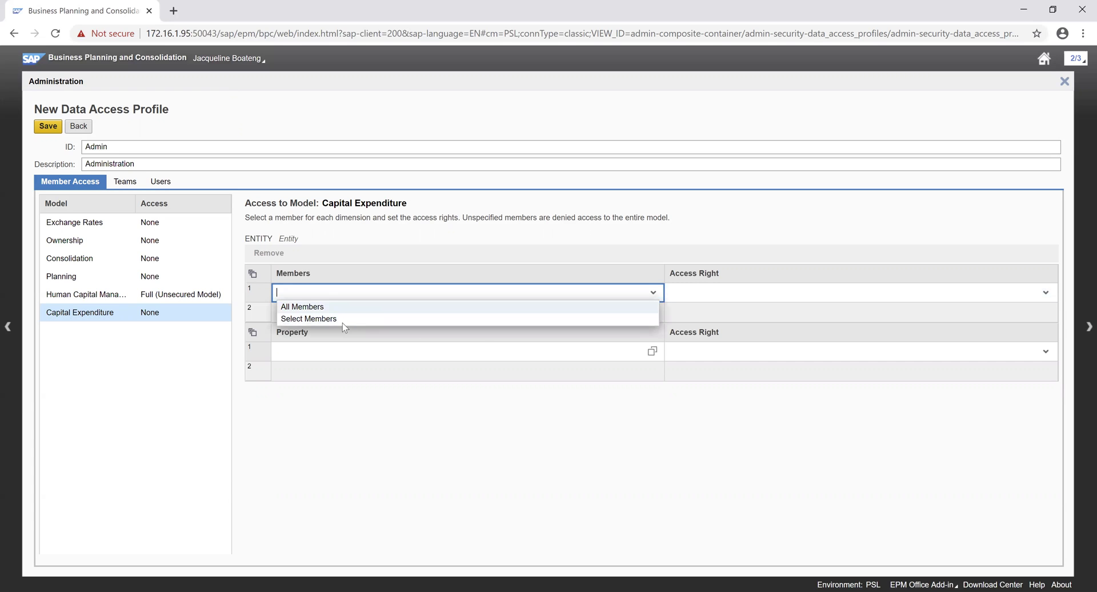
pyautogui.click(341, 320)
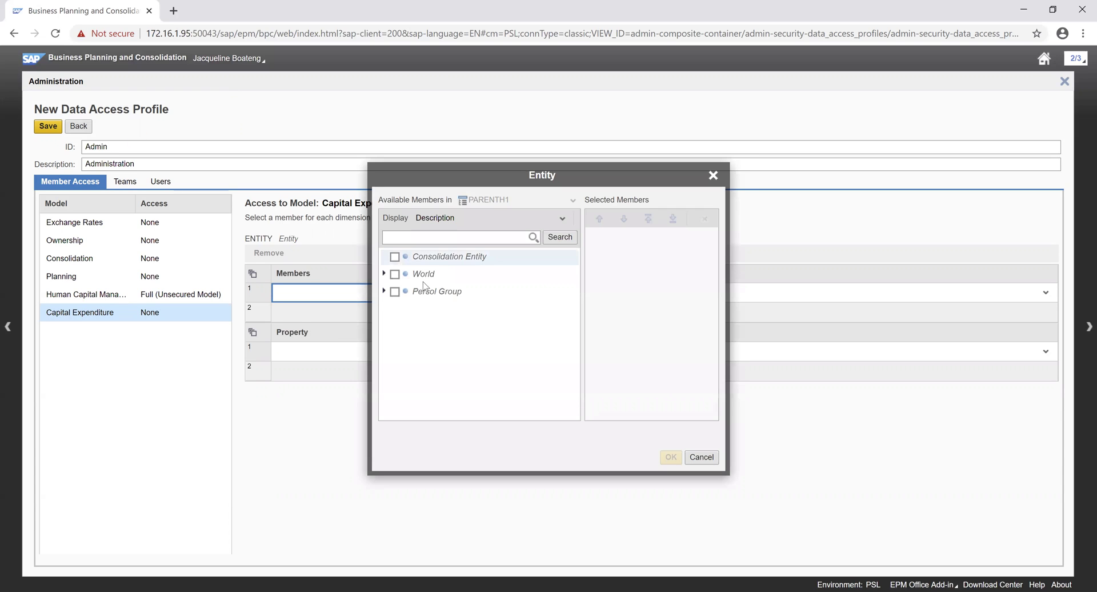
pyautogui.click(384, 291)
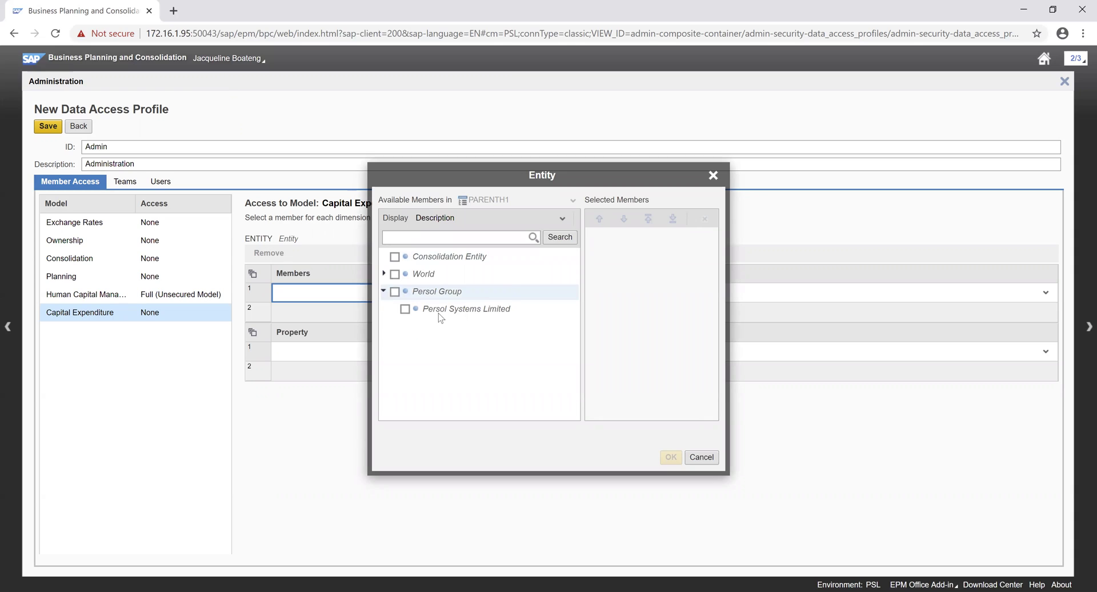
pyautogui.click(405, 308)
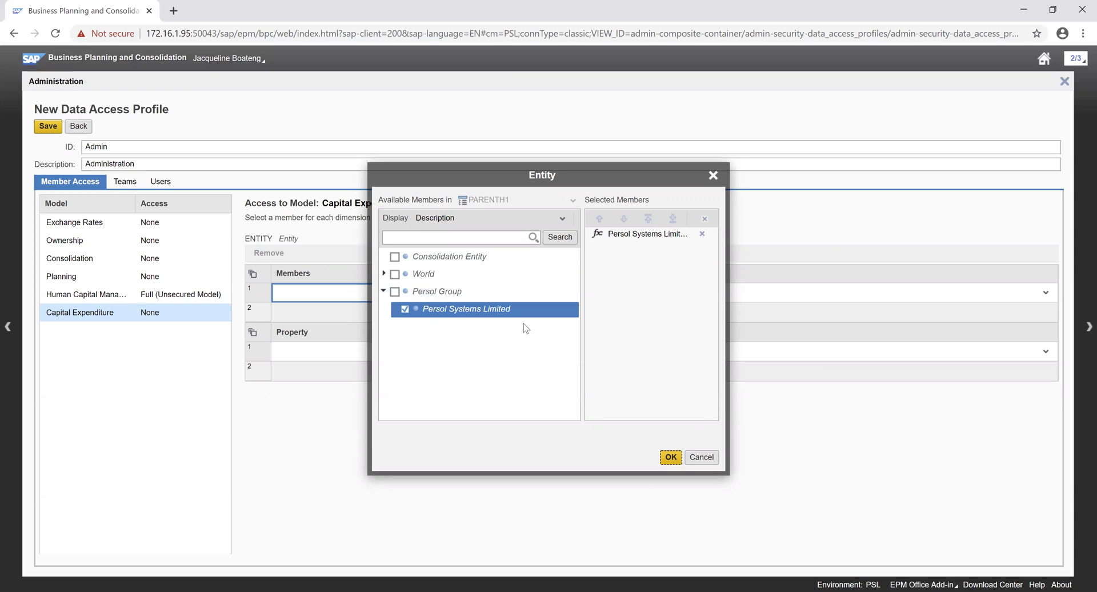
pyautogui.click(672, 458)
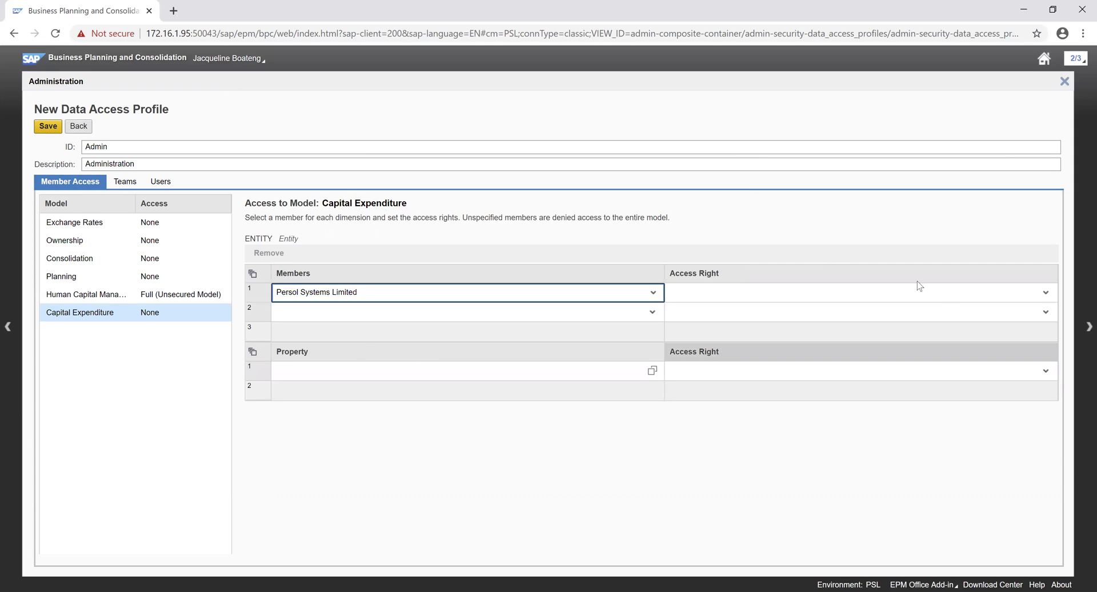
pyautogui.click(1046, 293)
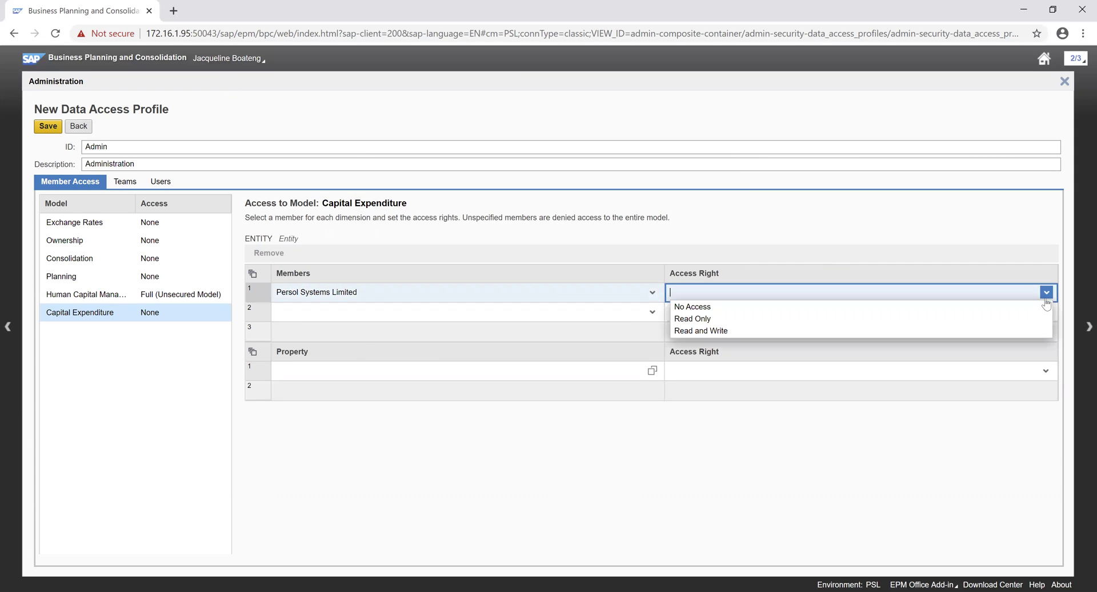
pyautogui.click(729, 330)
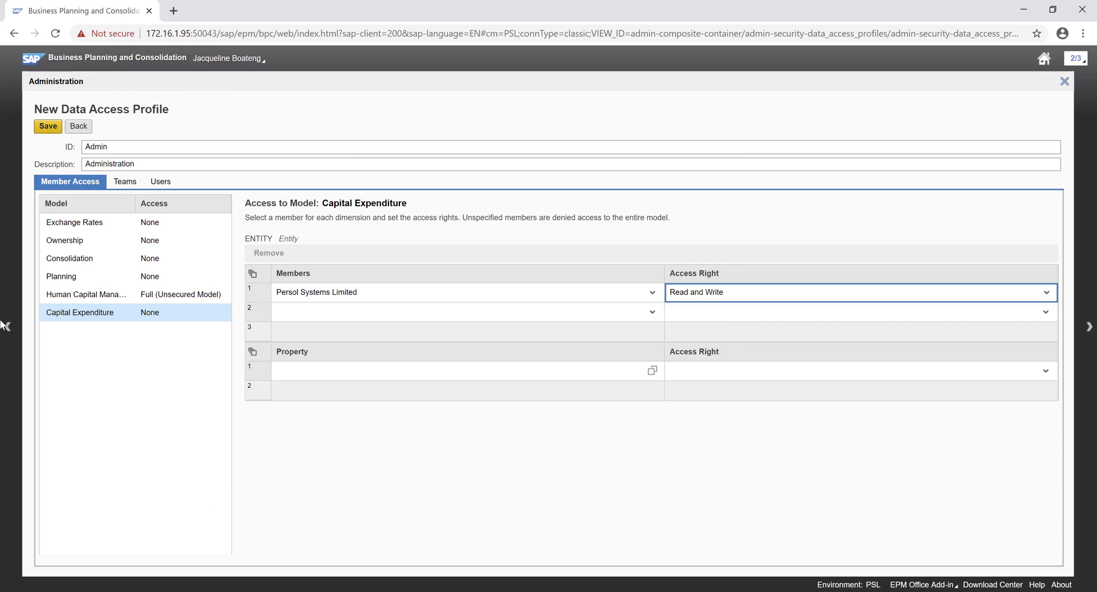
pyautogui.click(48, 126)
# Step: Return from the saved Admin profile and display the Task Profiles list
pyautogui.click(48, 127)
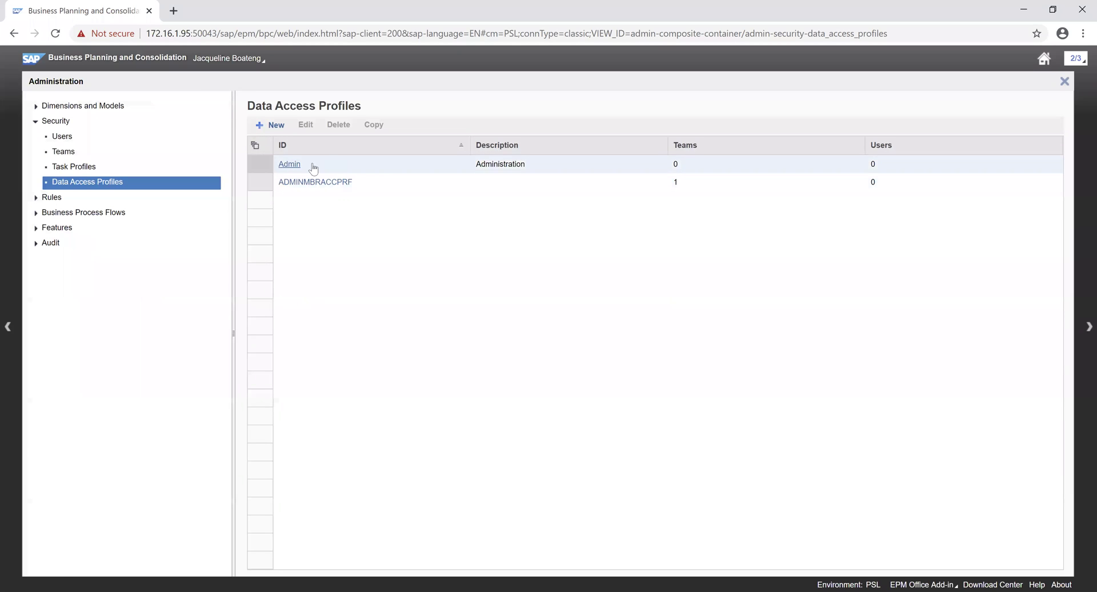
pyautogui.click(75, 167)
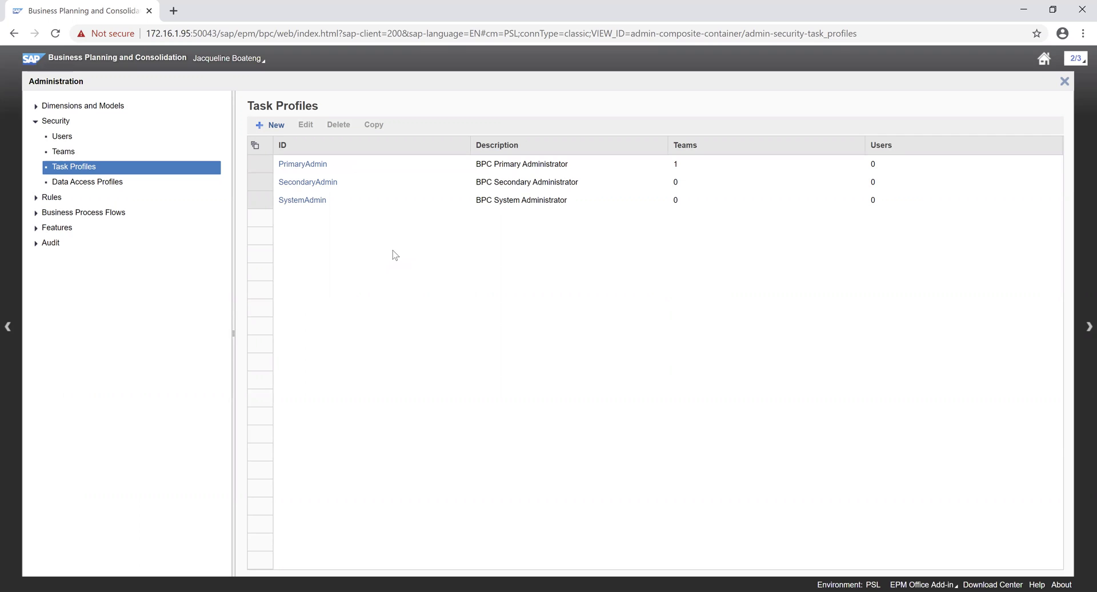
# Step: Start a new task profile with ID 'Admin' and description 'Administration'
pyautogui.click(272, 125)
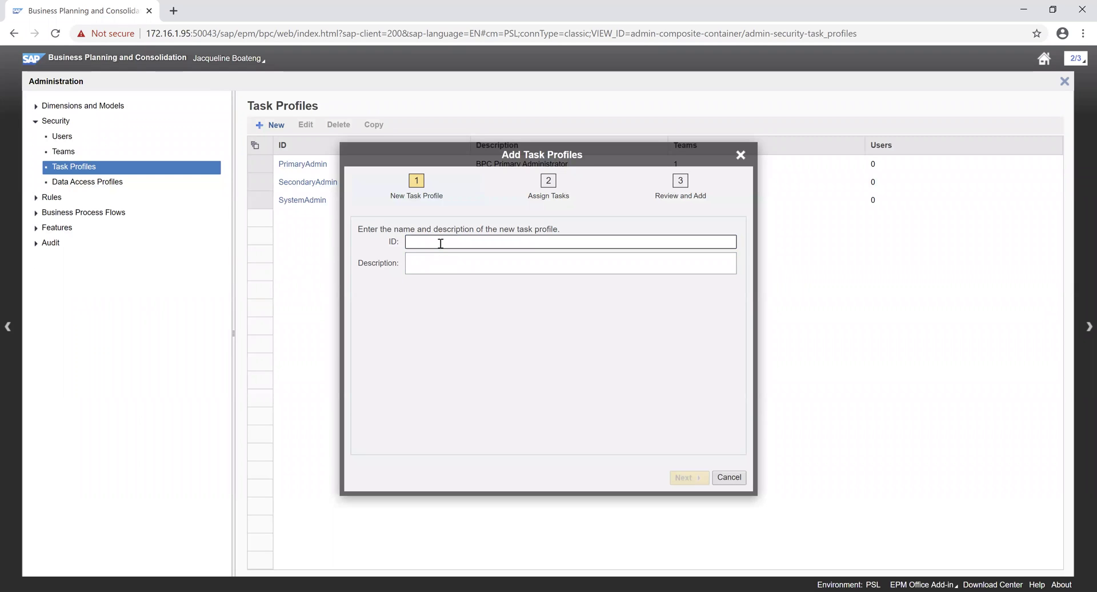
pyautogui.write('Admin')
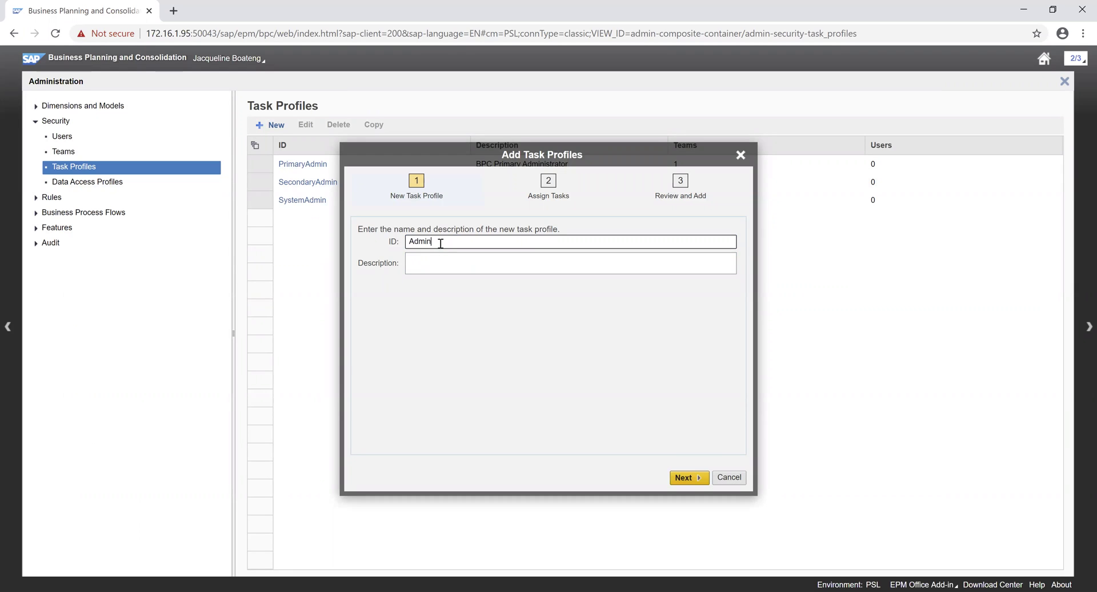
pyautogui.press('Tab')
pyautogui.write('A')
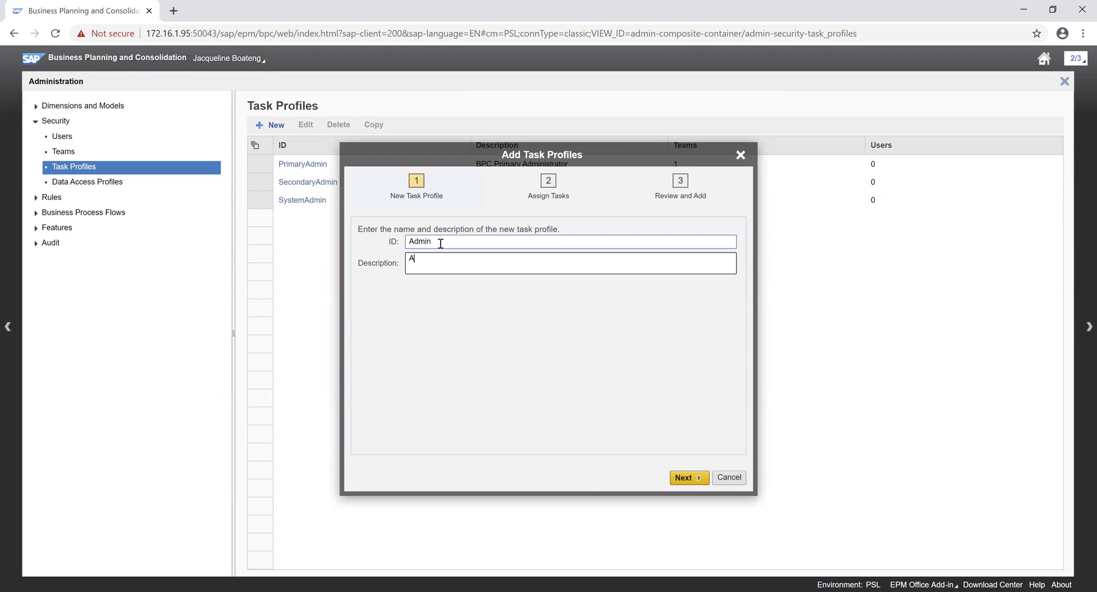
pyautogui.write('dministration')
# Step: Add the Administration, Analysis and Collection, Audit and Collaboration task groups to the profile
pyautogui.click(697, 479)
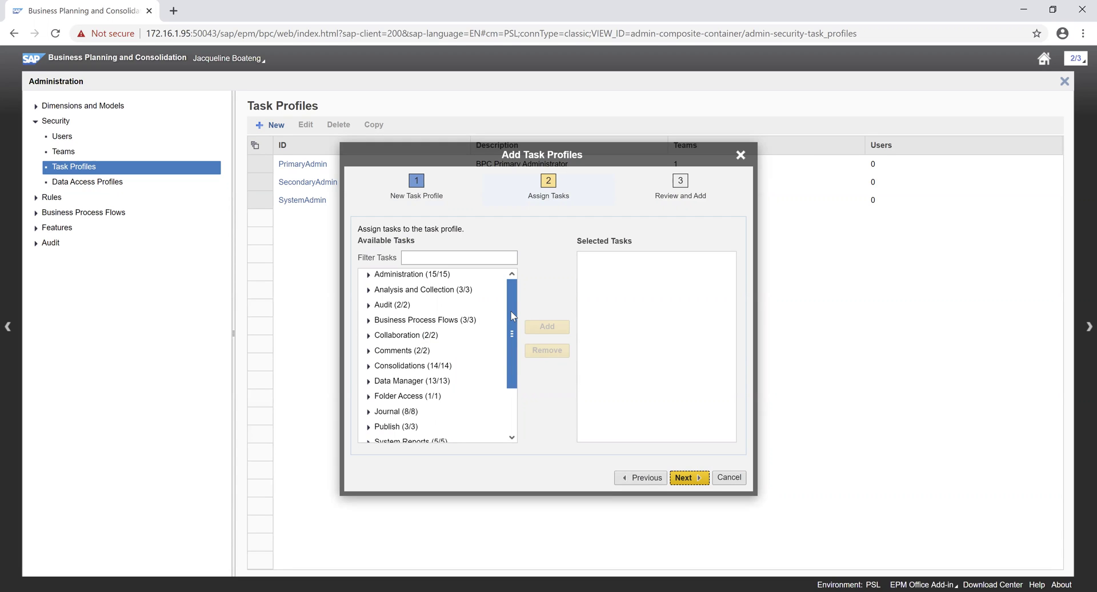
pyautogui.scroll(-3, 518, 297)
pyautogui.scroll(3, 457, 293)
pyautogui.click(387, 277)
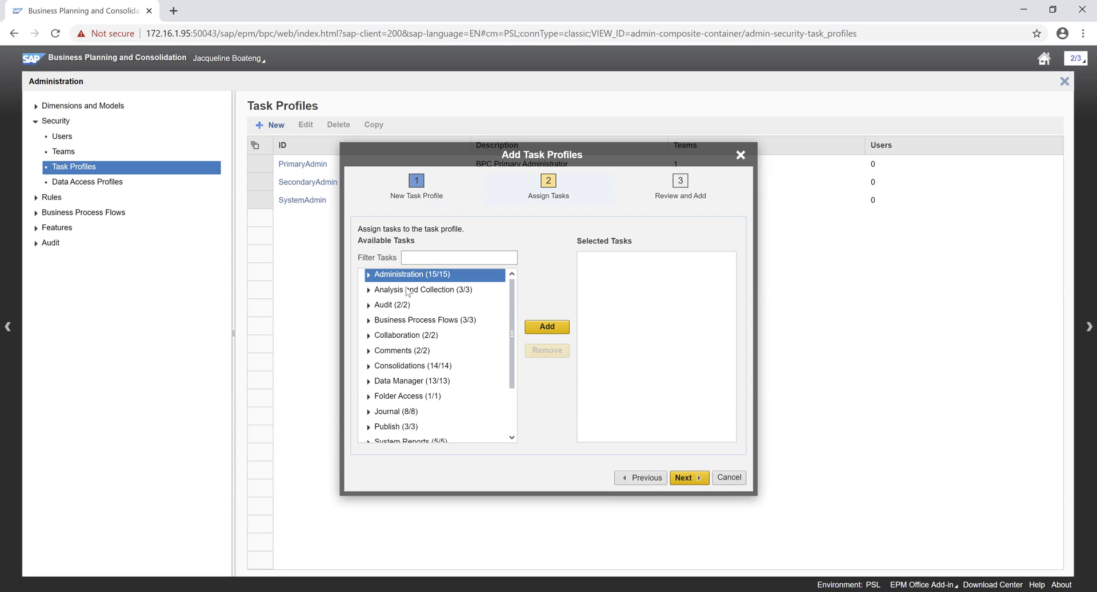
pyautogui.click(547, 327)
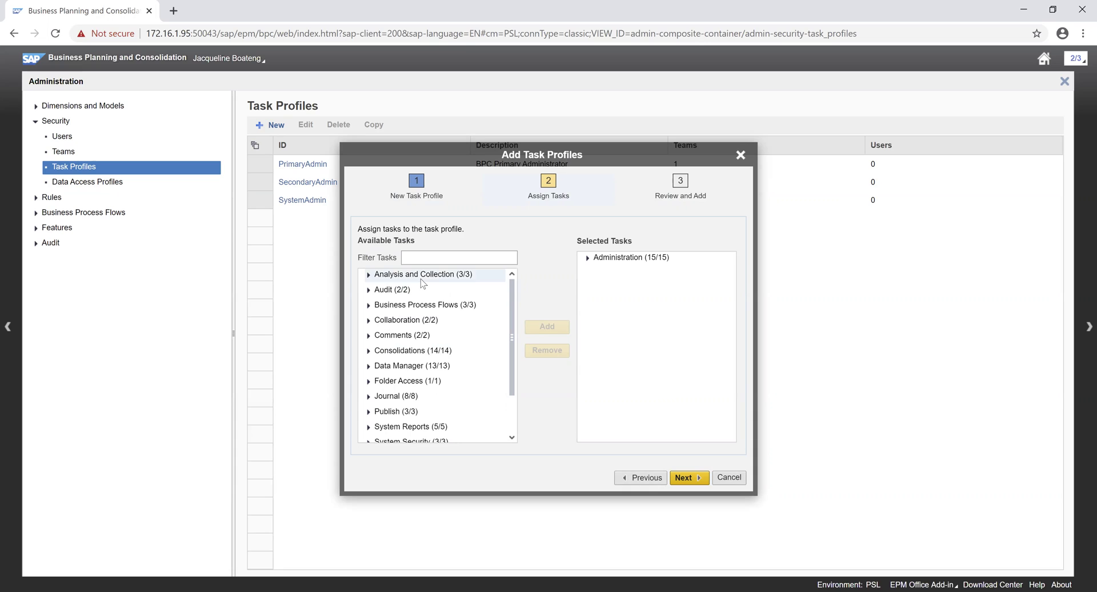
pyautogui.click(423, 283)
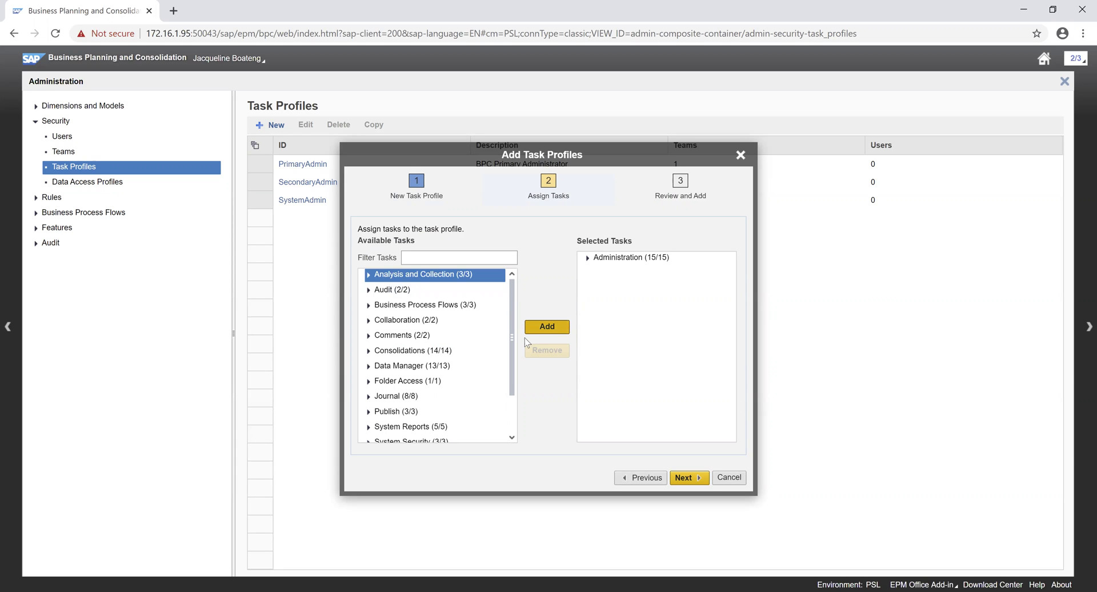
pyautogui.click(543, 335)
pyautogui.click(393, 276)
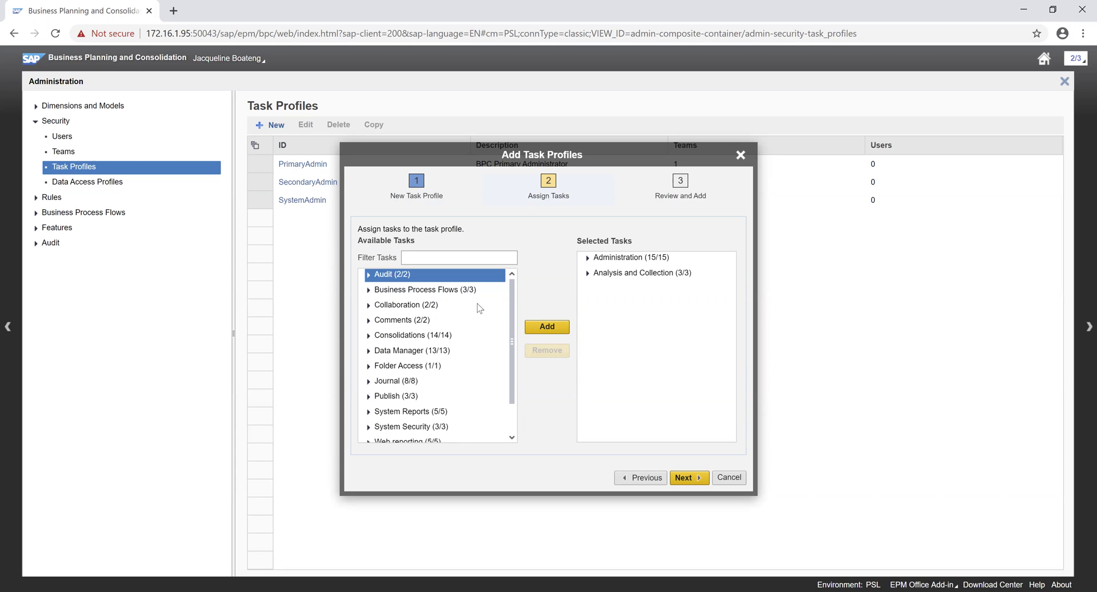
pyautogui.click(533, 328)
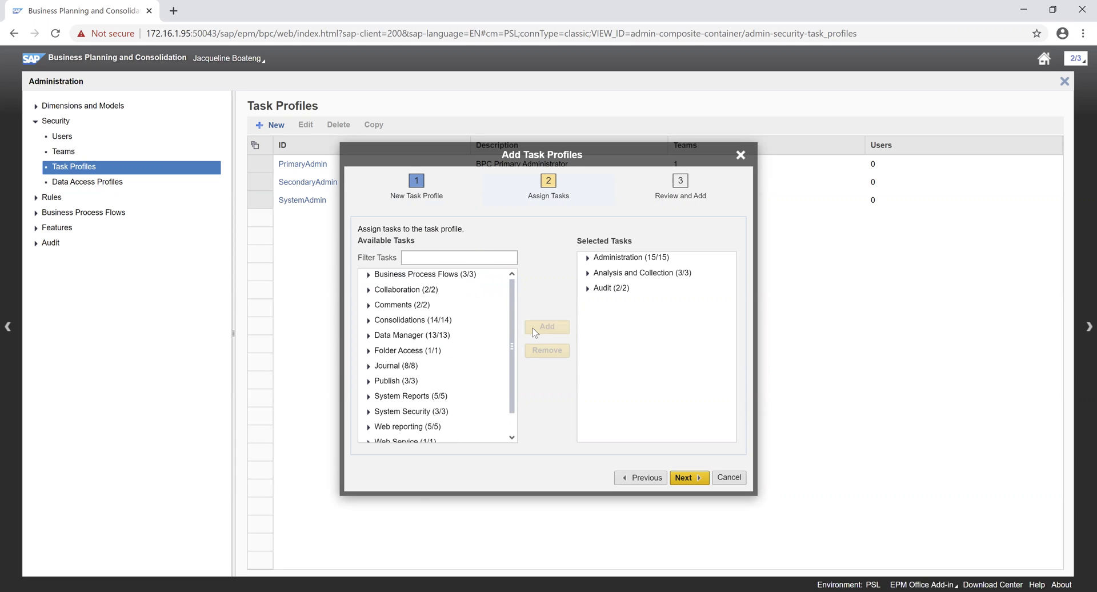
pyautogui.click(400, 290)
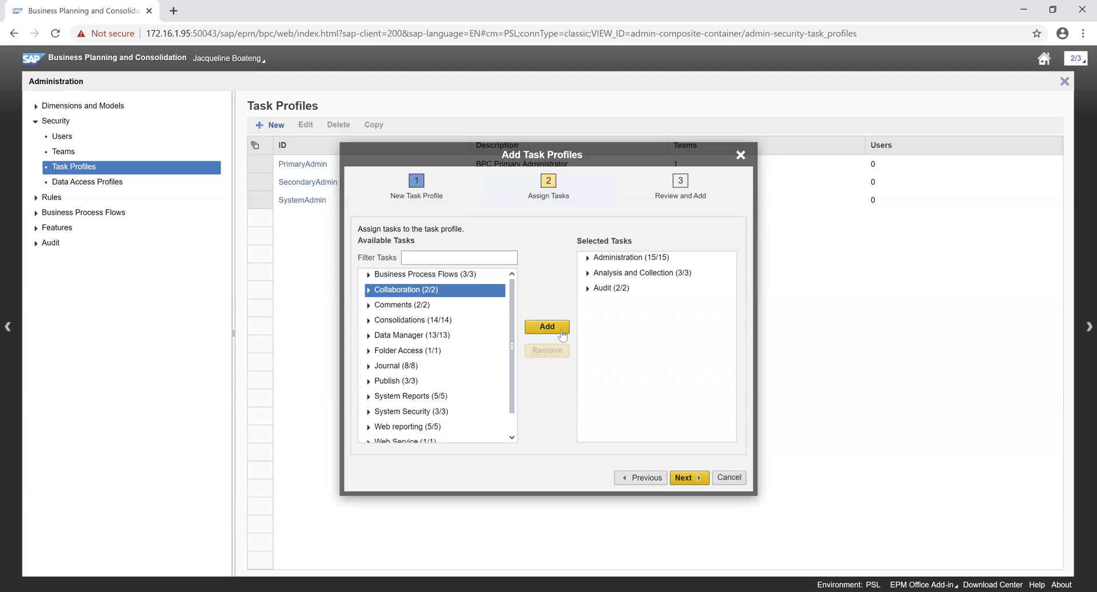
pyautogui.click(561, 331)
# Step: Add Business Process Flows, Comments, Consolidations, Data Manager, Folder Access and Web reporting tasks, then review 60 tasks
pyautogui.click(425, 274)
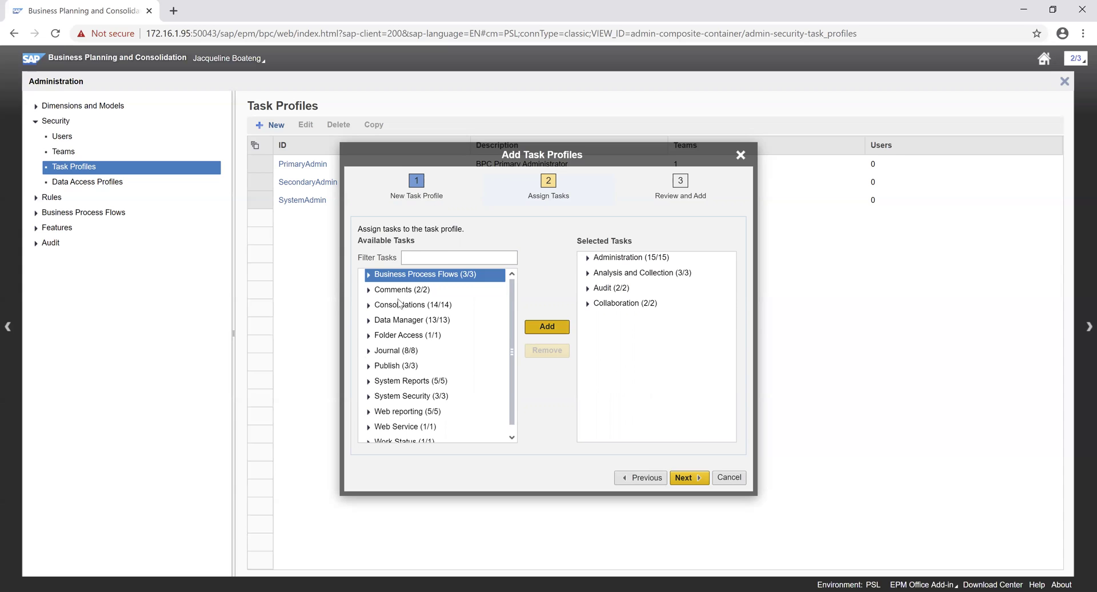
pyautogui.click(543, 331)
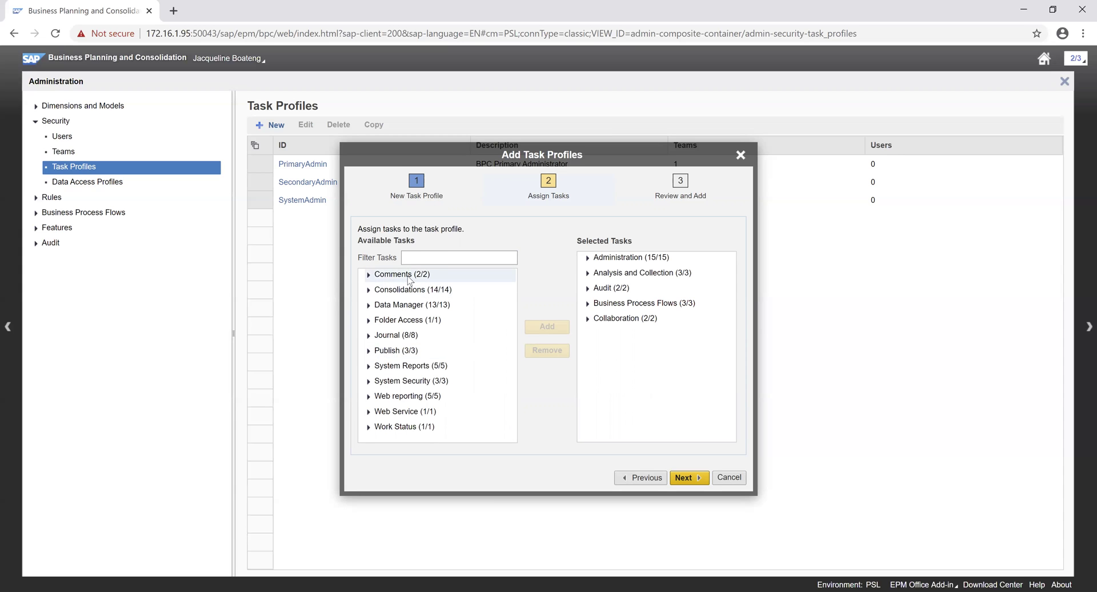
pyautogui.click(408, 276)
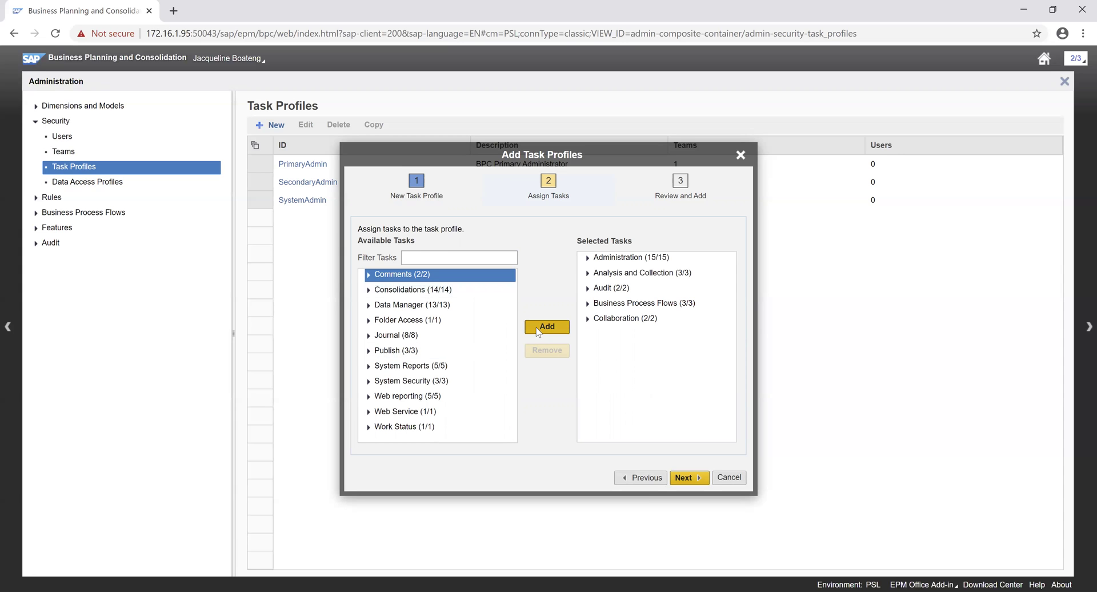
pyautogui.click(536, 328)
pyautogui.click(443, 276)
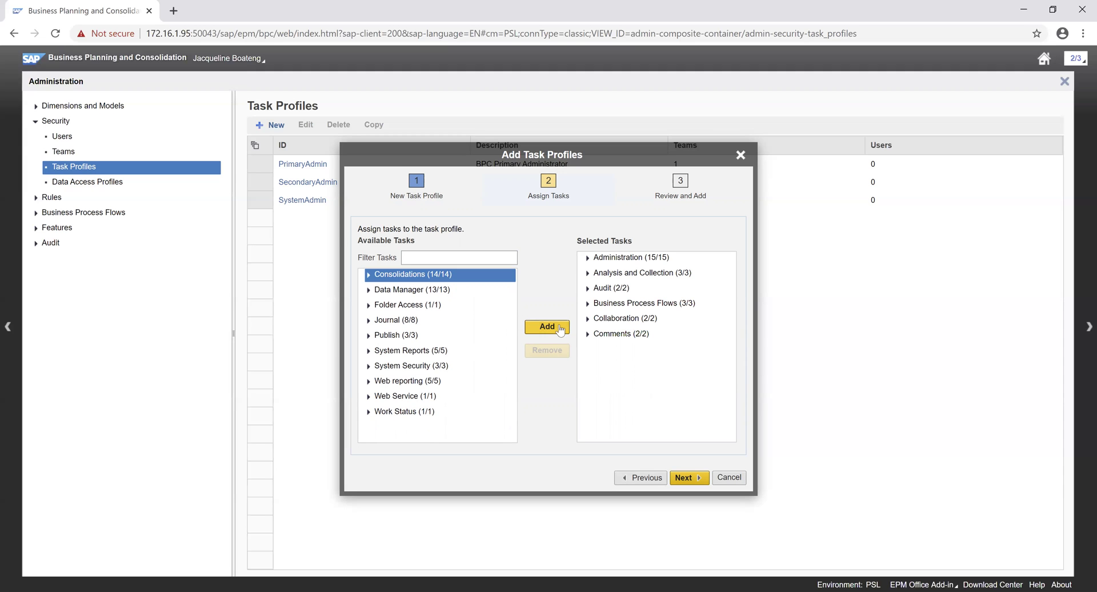
pyautogui.click(558, 329)
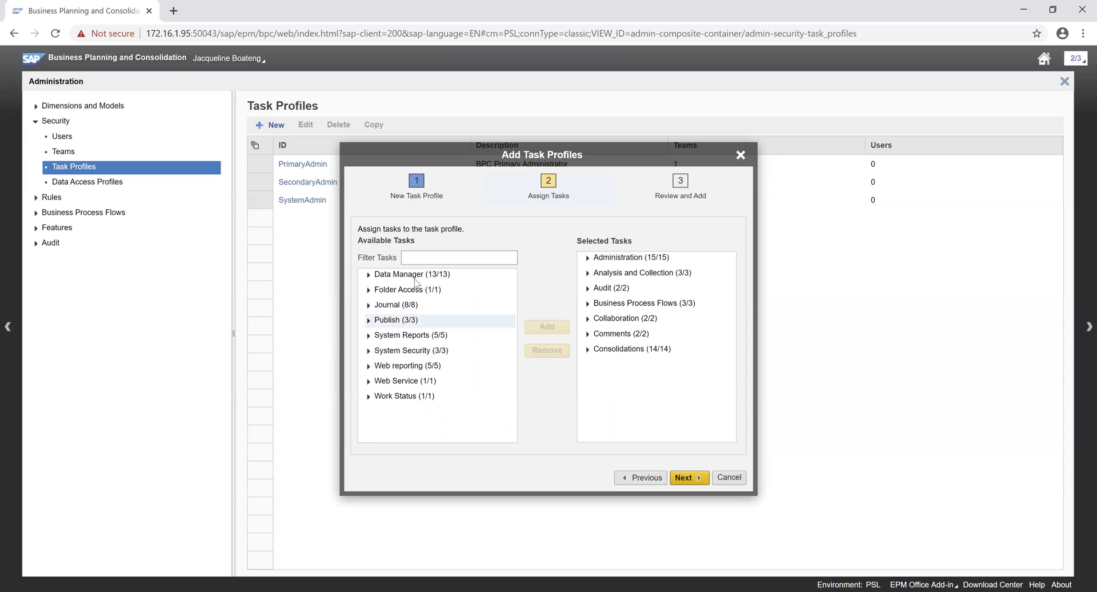
pyautogui.click(540, 330)
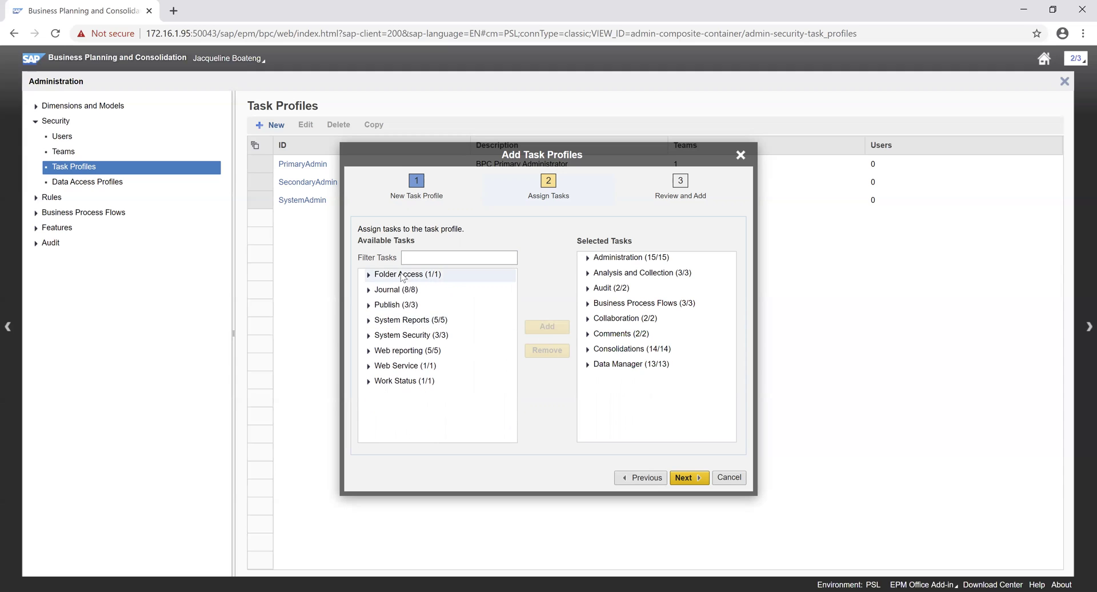
pyautogui.click(402, 275)
pyautogui.click(534, 331)
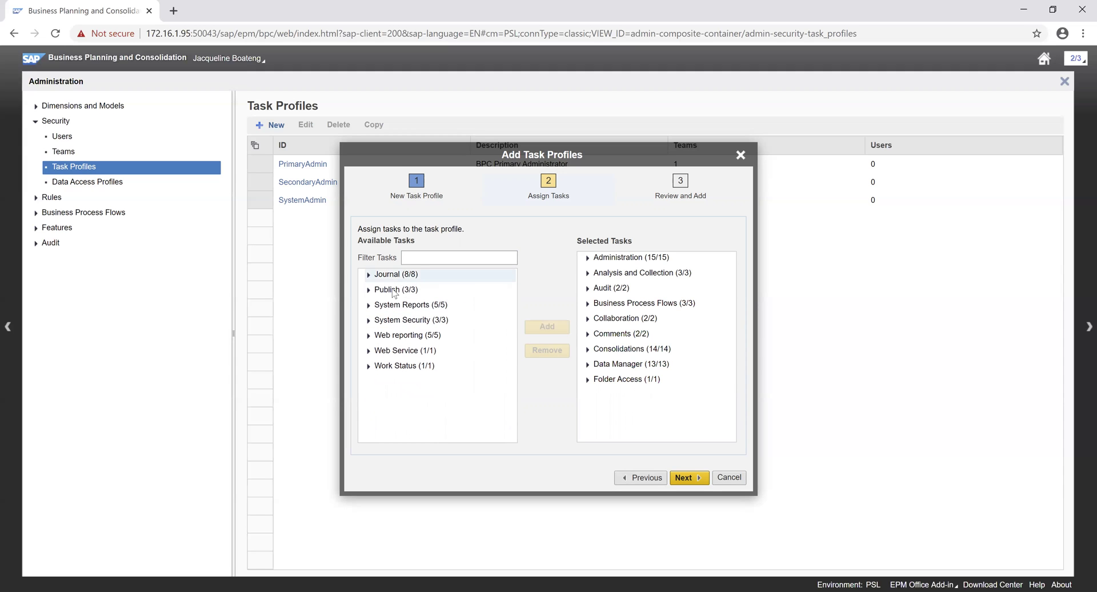
pyautogui.click(409, 337)
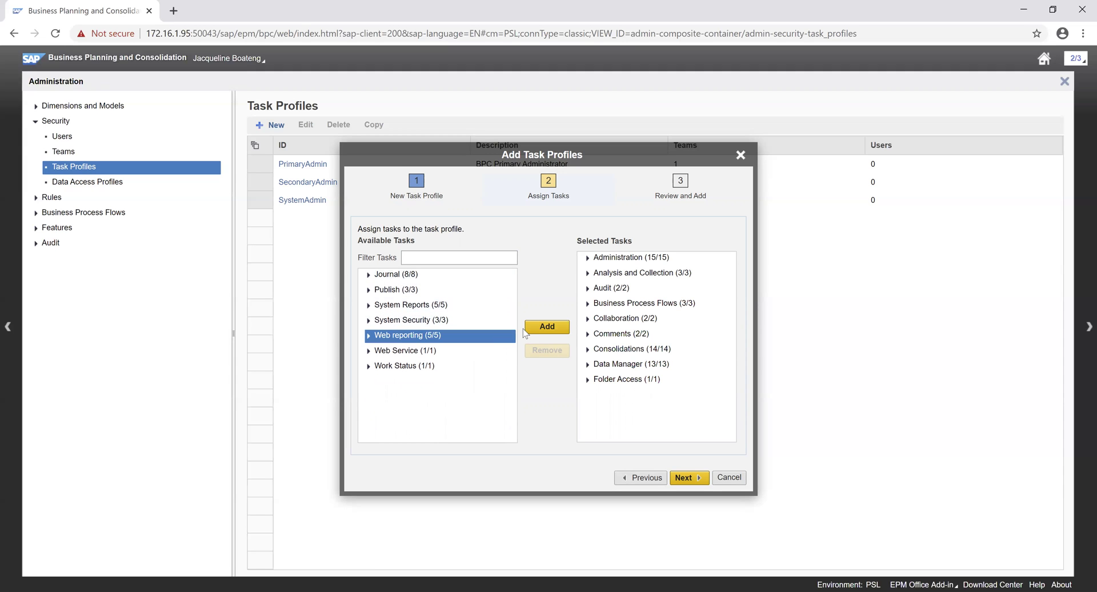
pyautogui.click(547, 326)
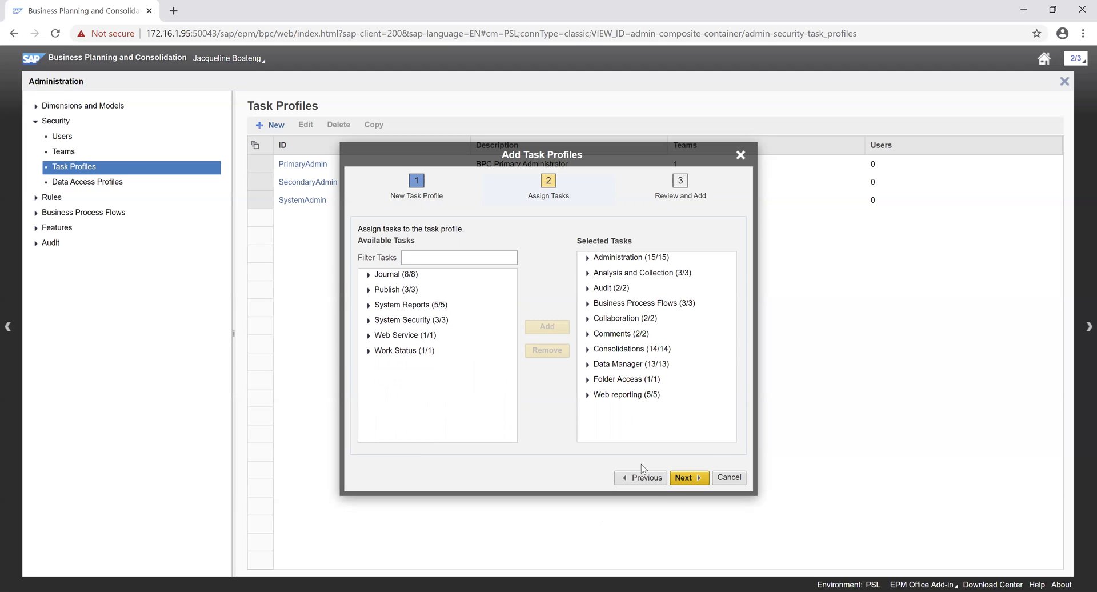
pyautogui.click(686, 478)
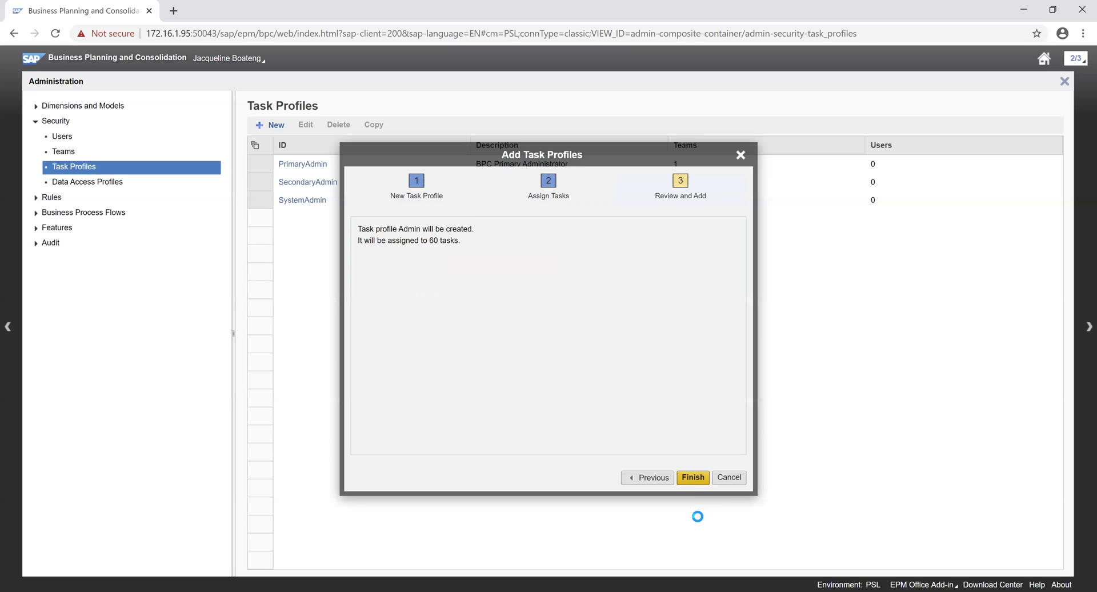
# Step: Finish the wizard so task profile Admin (Administration) is added to the list
pyautogui.click(694, 479)
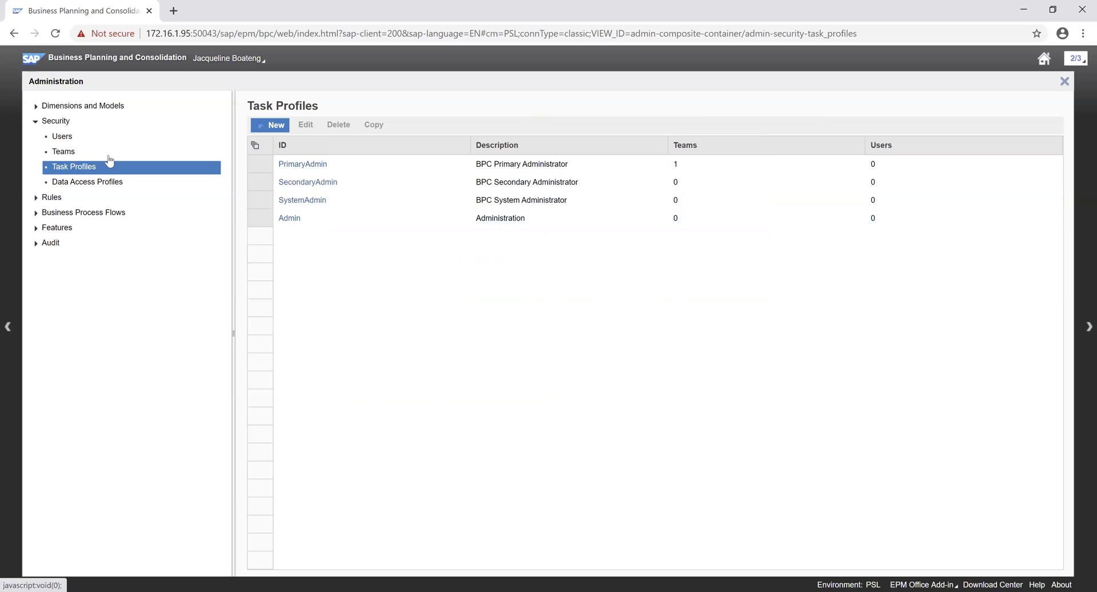
# Step: Under Teams, create team 'BO_001' described 'Budget Office Capture' and proceed to Assign Users
pyautogui.click(64, 152)
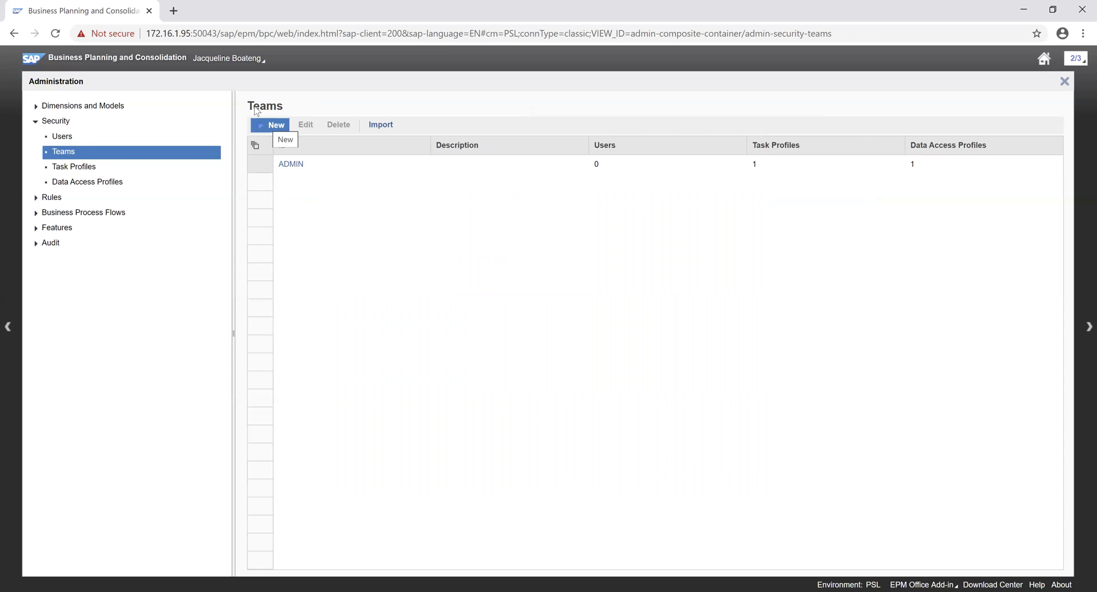
pyautogui.click(281, 128)
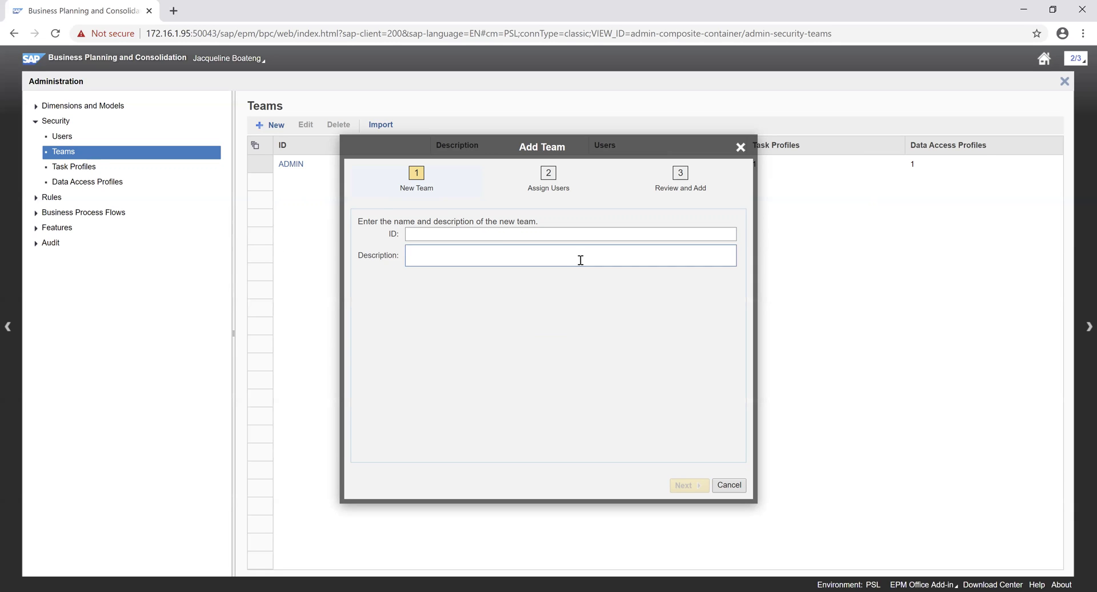
pyautogui.click(509, 235)
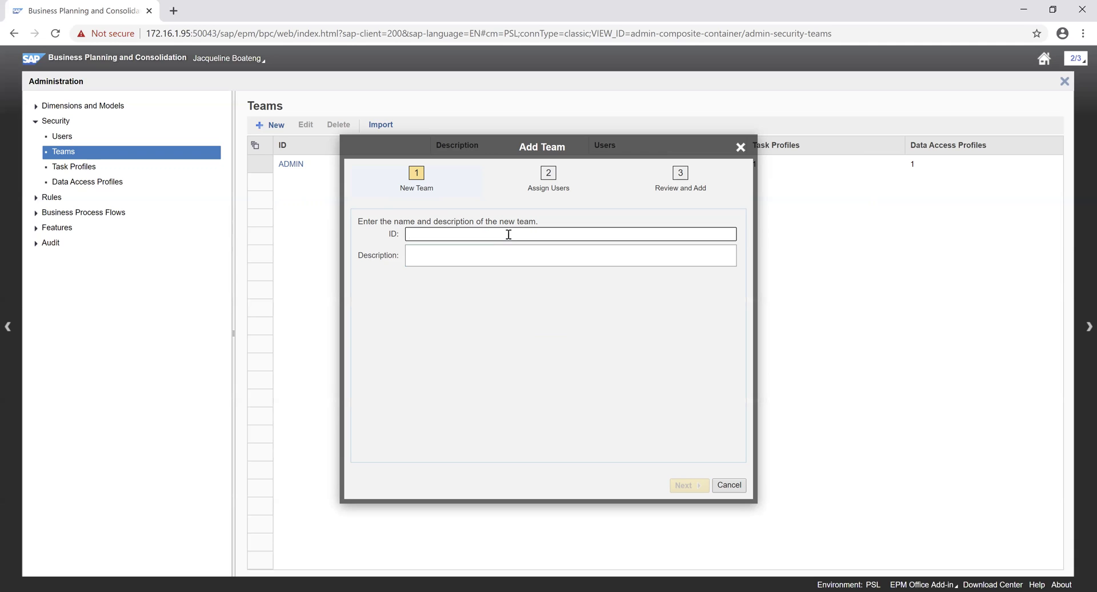
pyautogui.write('B')
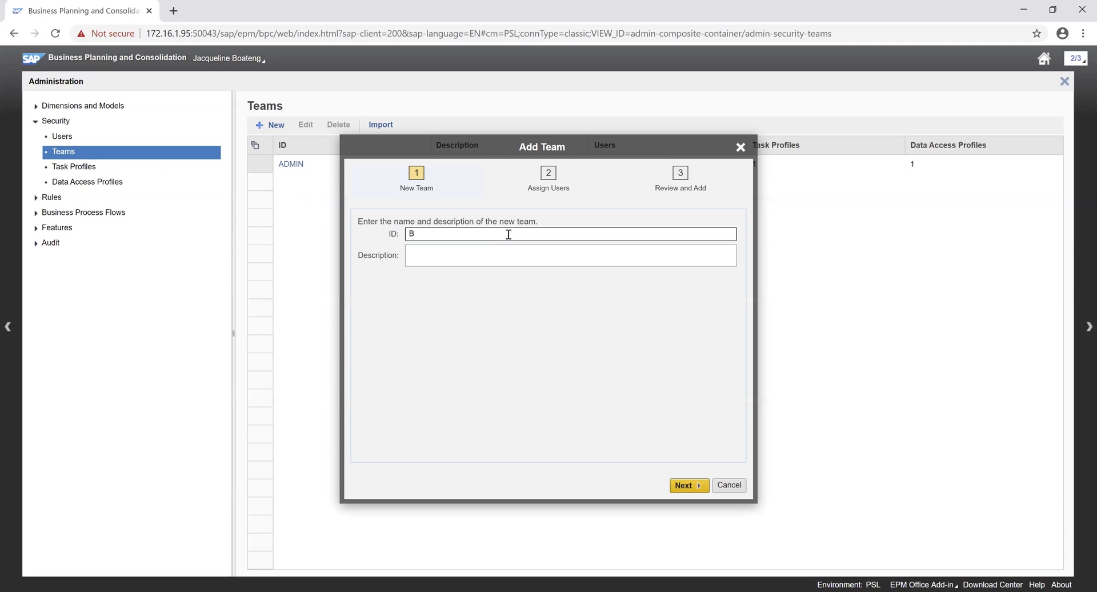
pyautogui.write('O_001')
pyautogui.press('Tab')
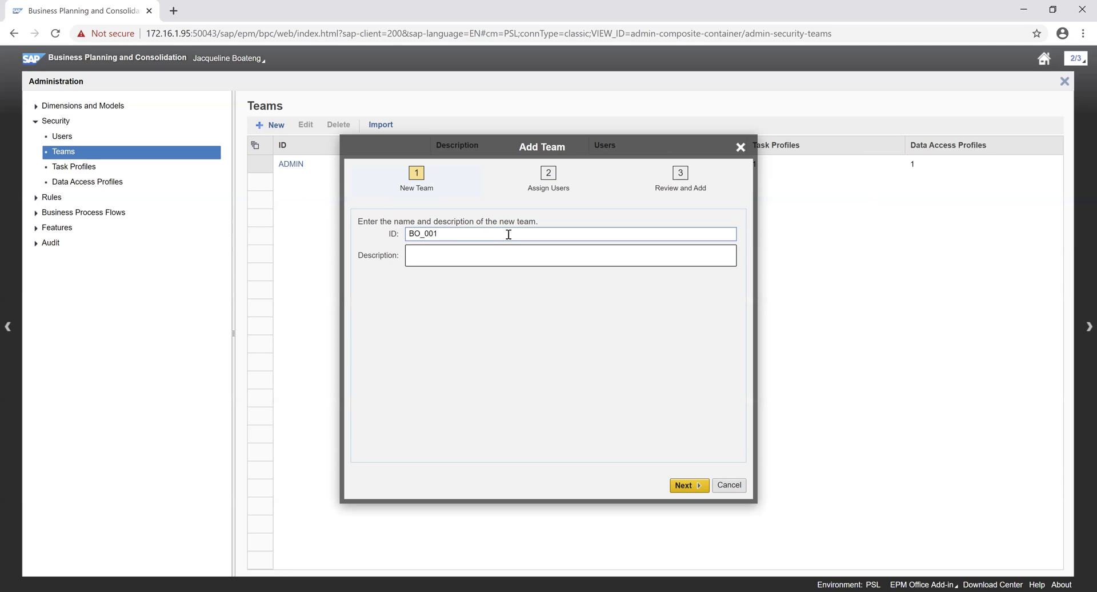
pyautogui.write('Bu')
pyautogui.write('dget ')
pyautogui.write('O')
pyautogui.write('ffice ')
pyautogui.write('Captu')
pyautogui.write('rin')
pyautogui.press('BackSpace')
pyautogui.press('BackSpace')
pyautogui.write('re')
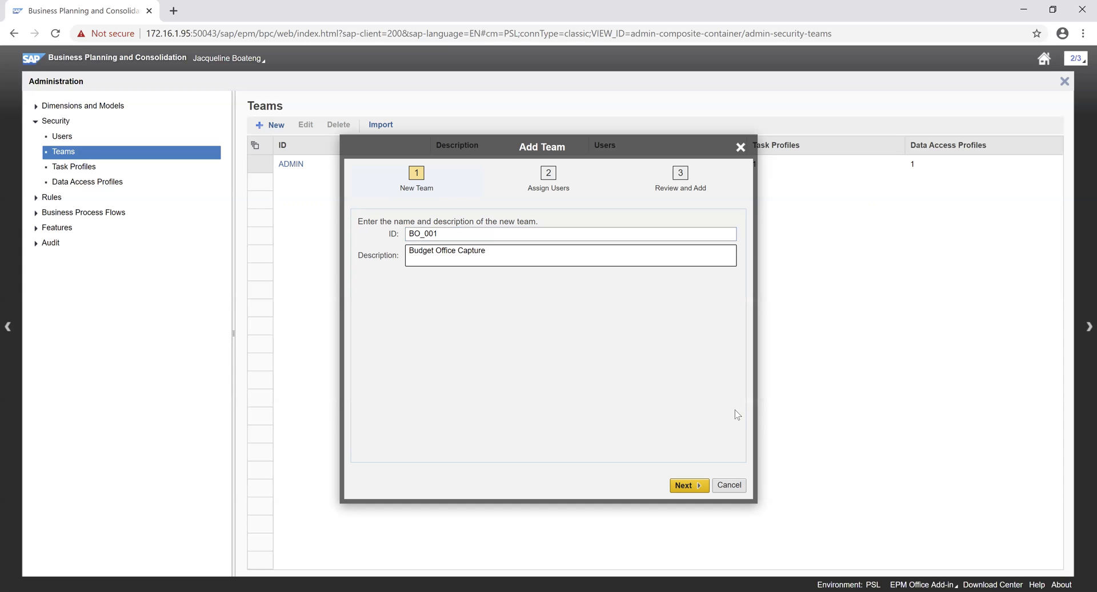
pyautogui.click(704, 487)
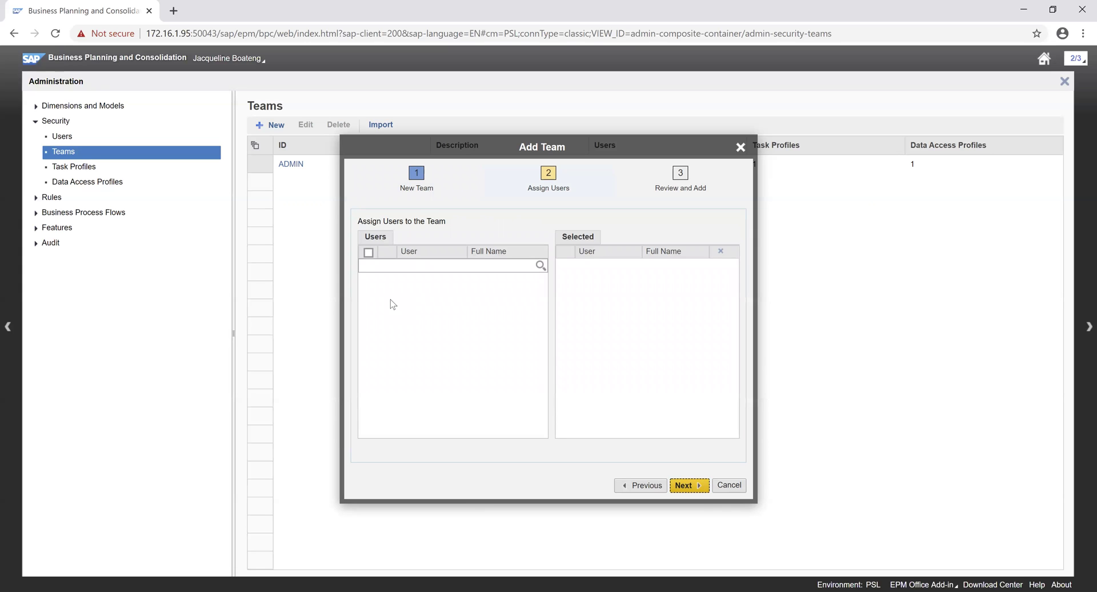
# Step: Skip user assignment, finish creating team BO_001 with 0 users, and select it
pyautogui.click(444, 266)
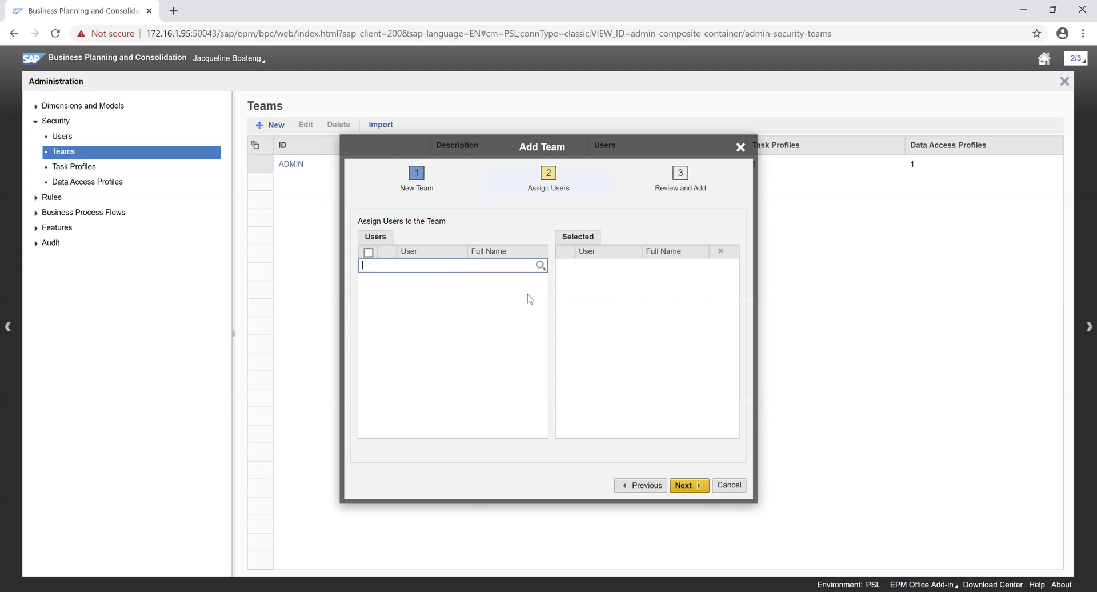
pyautogui.click(688, 486)
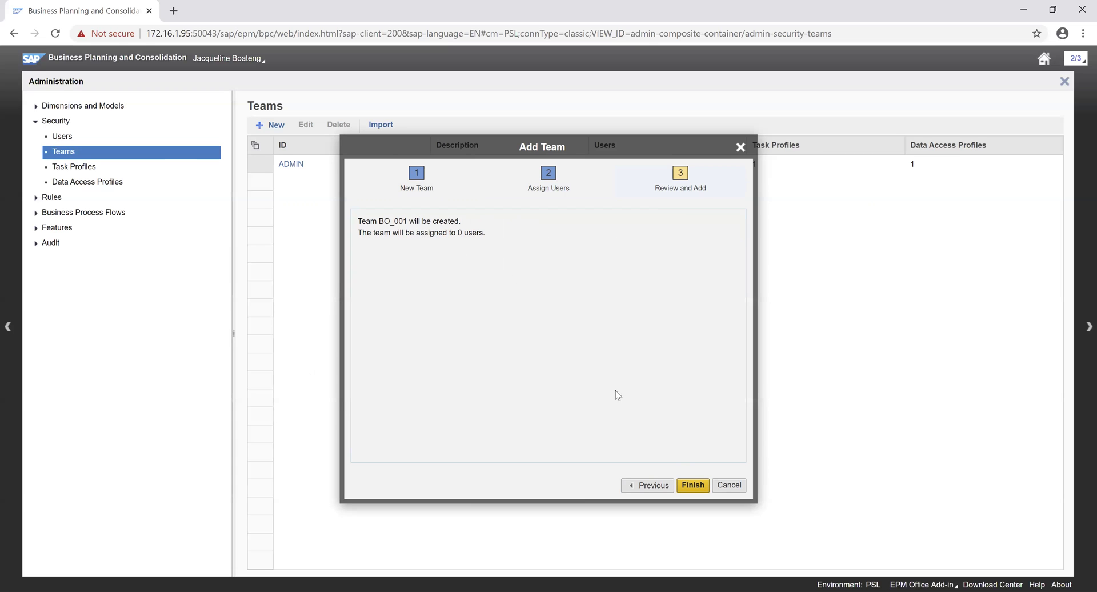
pyautogui.click(692, 486)
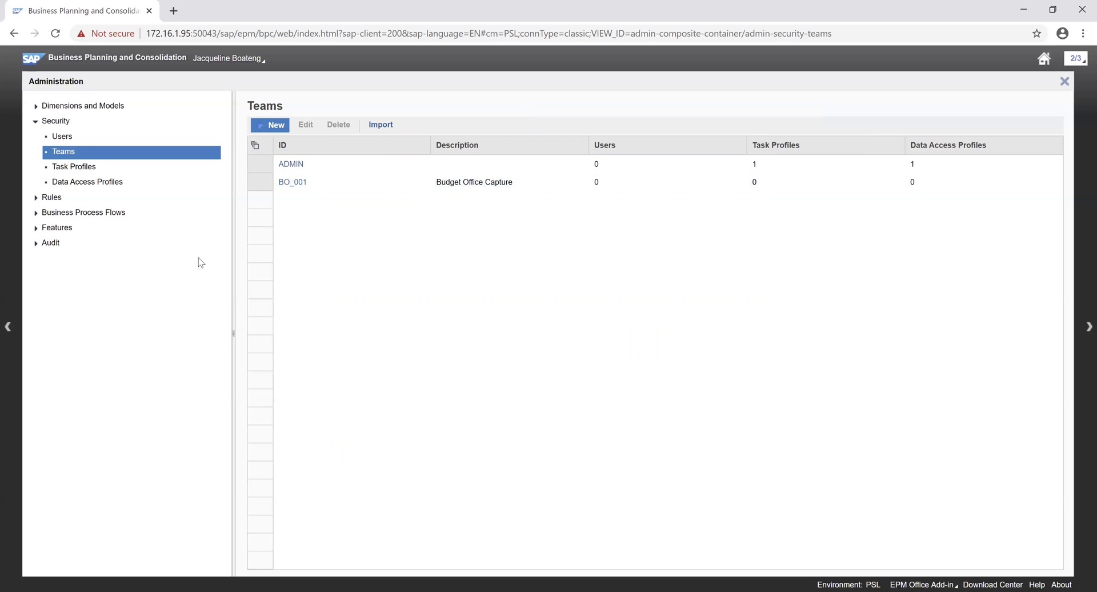
pyautogui.click(290, 187)
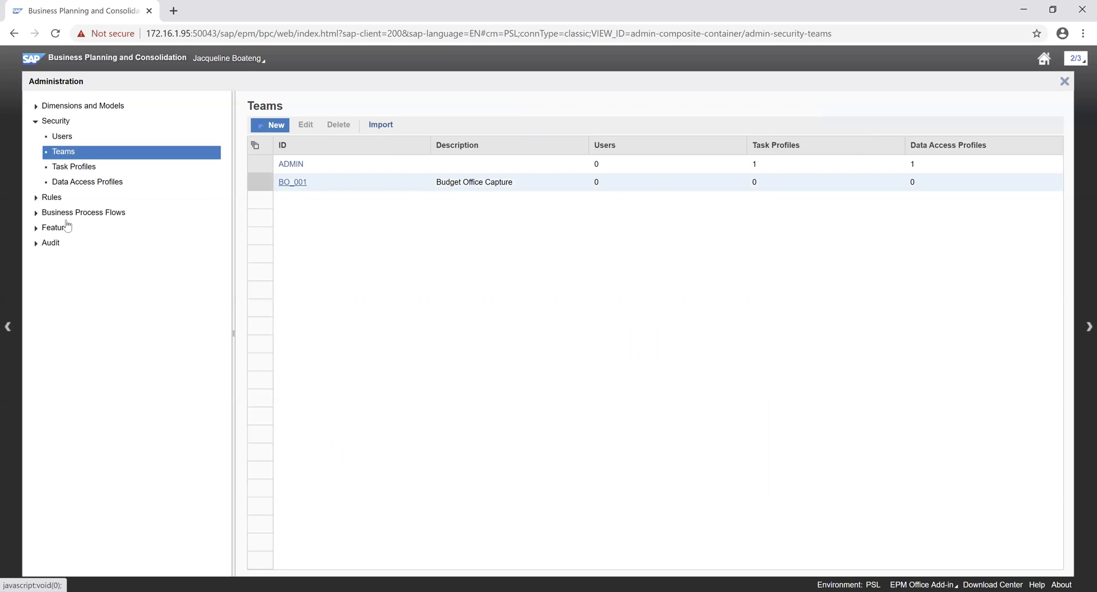
# Step: Under Users, start adding a user, search for 'TEST' and select BPCTEST
pyautogui.click(62, 138)
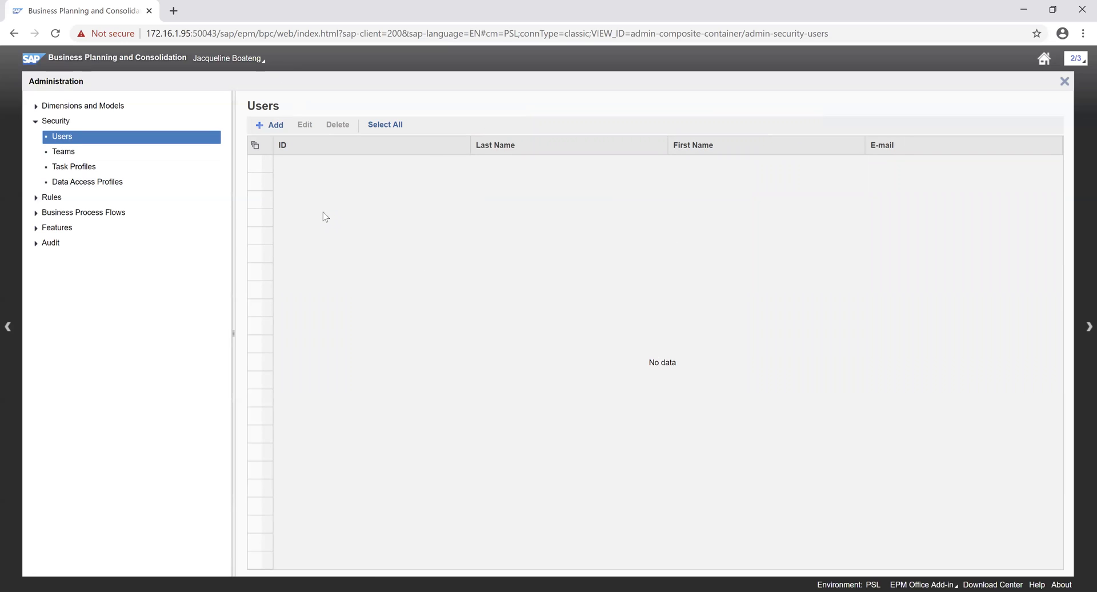
pyautogui.click(273, 131)
pyautogui.click(275, 130)
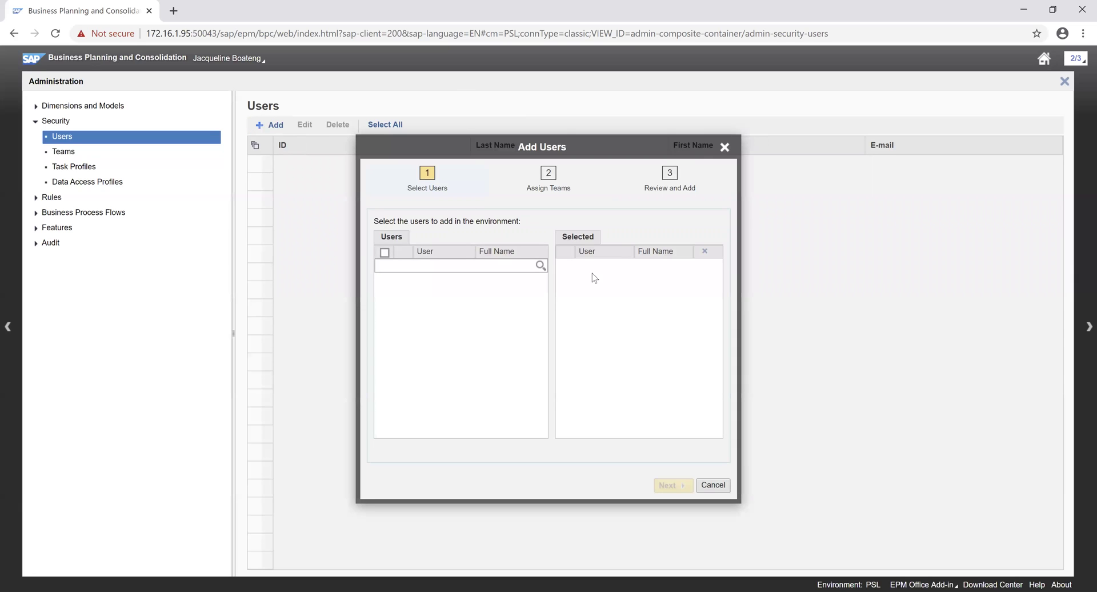
pyautogui.click(438, 270)
pyautogui.write('TEST')
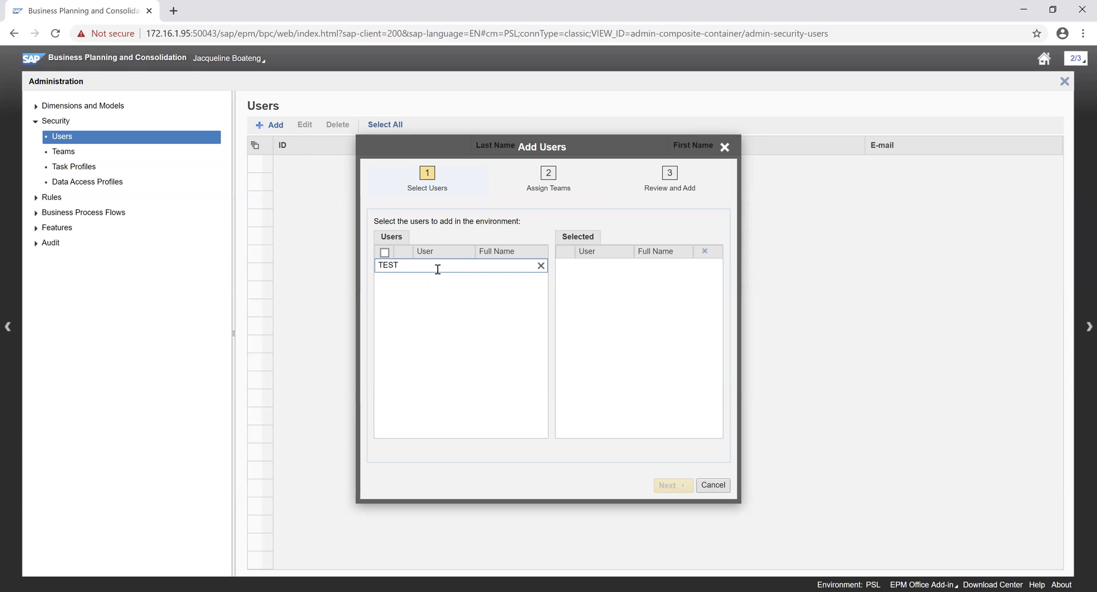
pyautogui.press('Return')
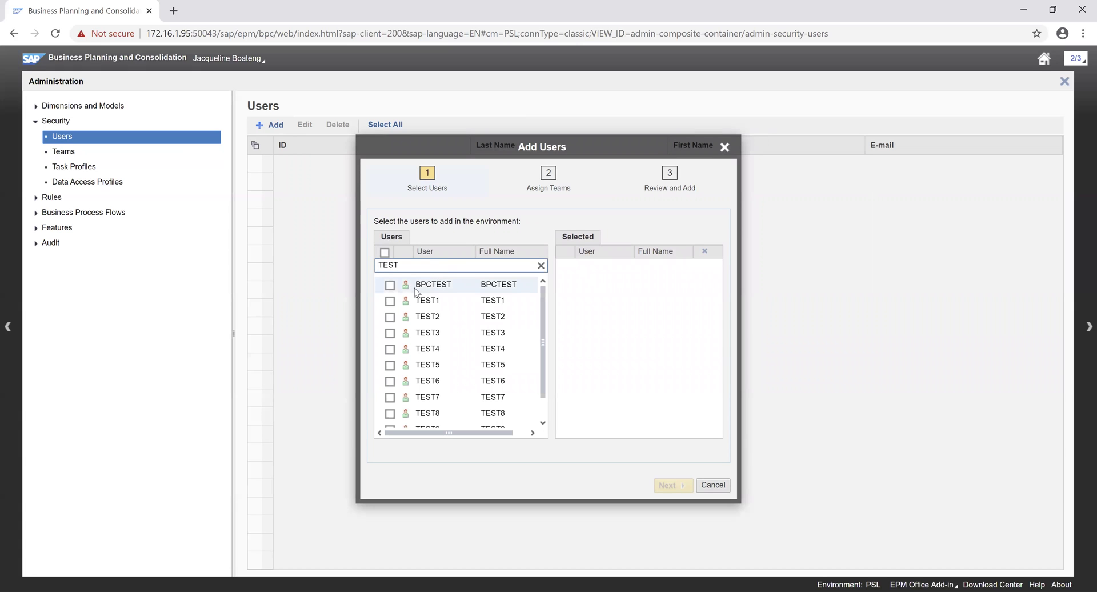
pyautogui.click(389, 287)
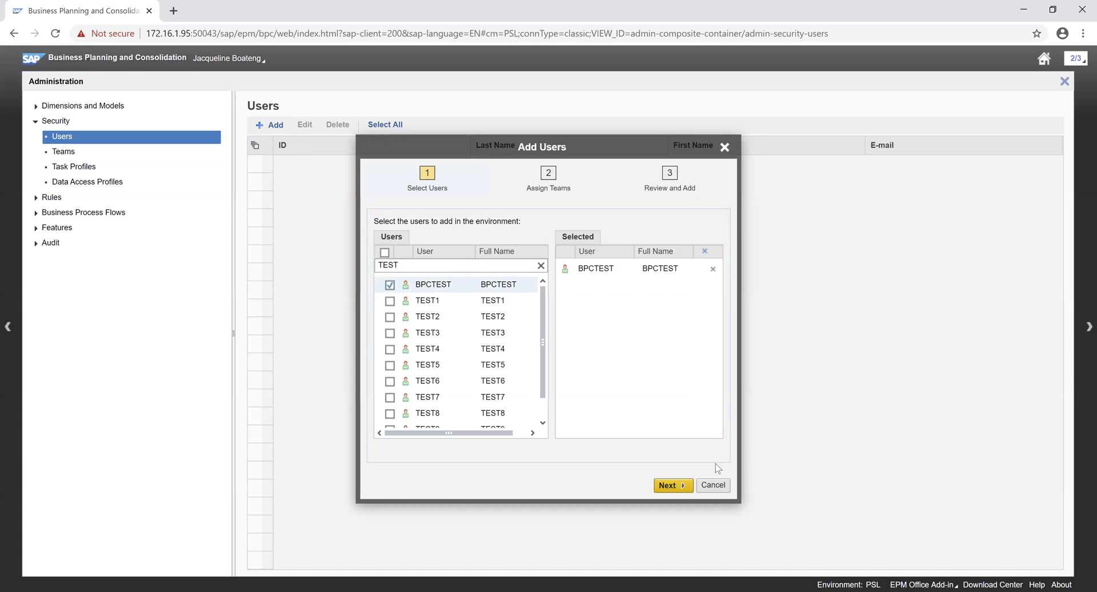
# Step: Assign BPCTEST to team BO_001 and finish adding the user
pyautogui.click(670, 486)
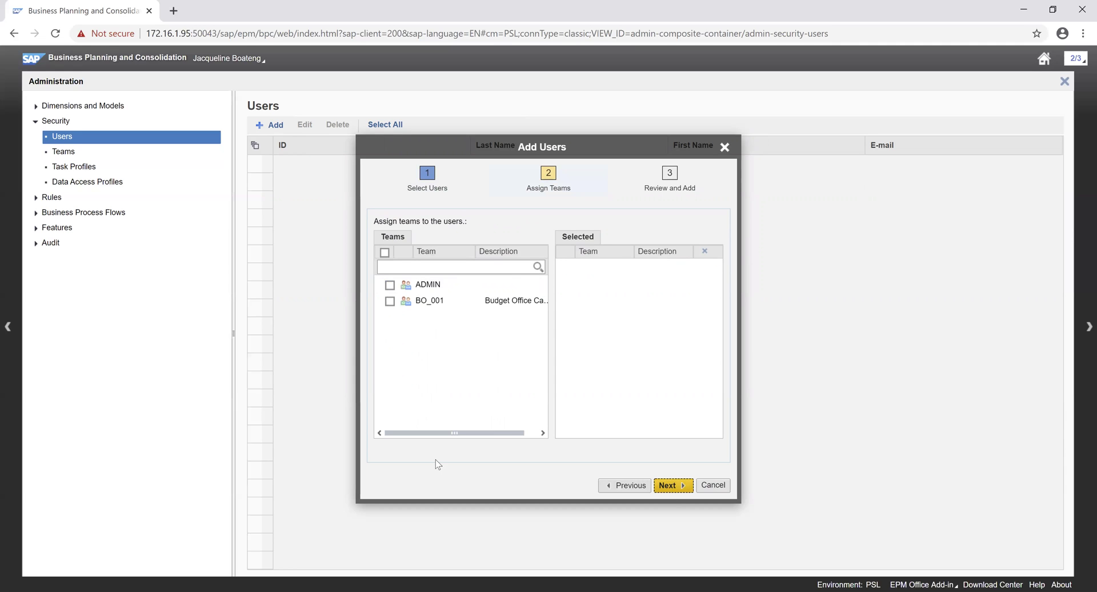
pyautogui.click(392, 303)
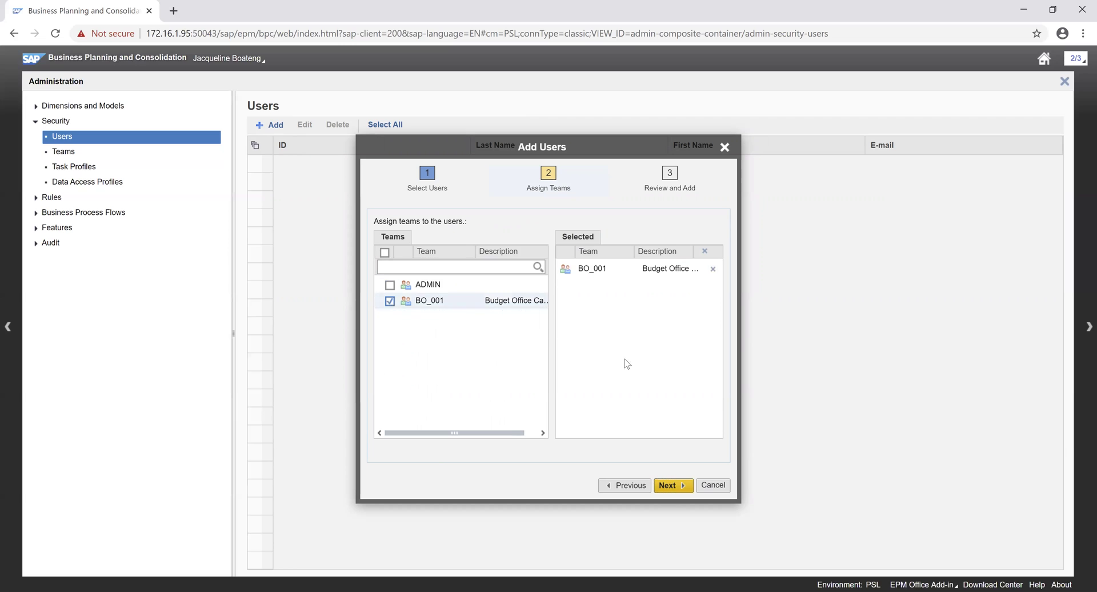
pyautogui.click(668, 485)
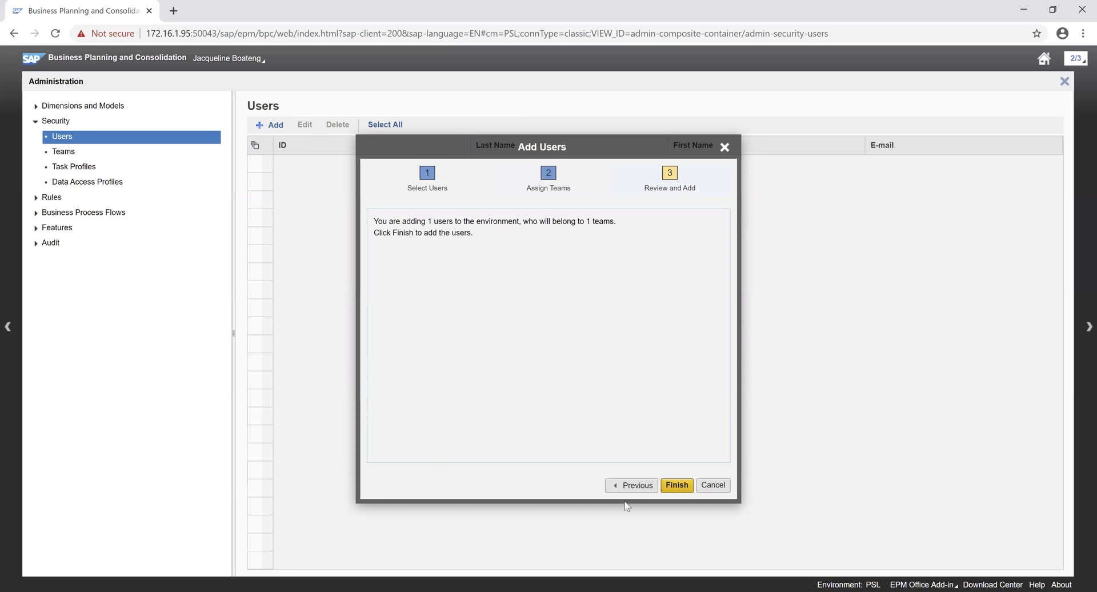
pyautogui.click(679, 487)
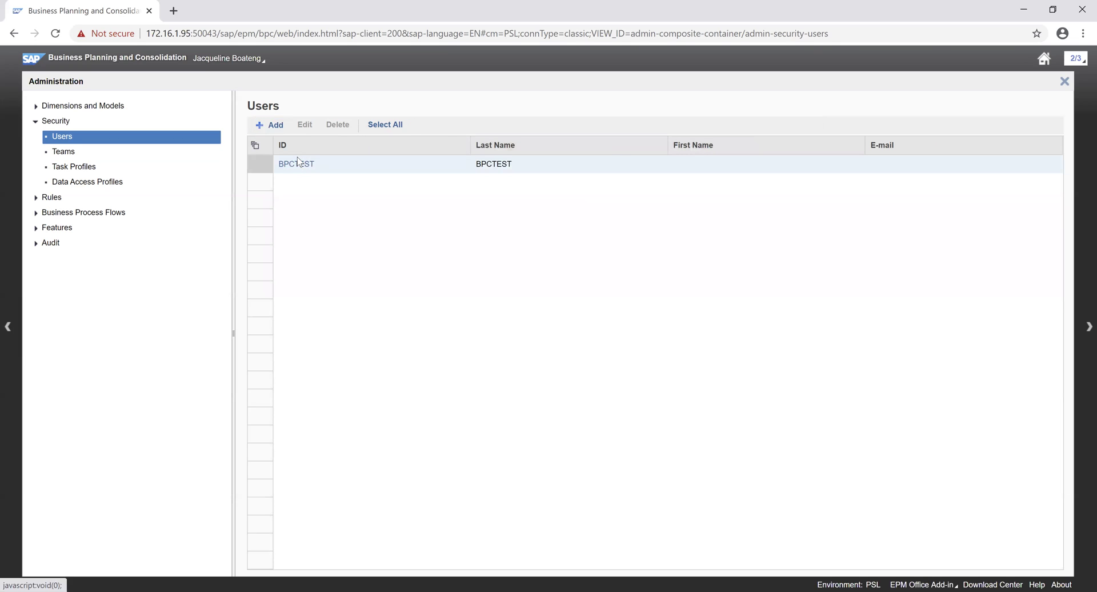
# Step: Assign the Admin task profile to user BPCTEST
pyautogui.click(297, 165)
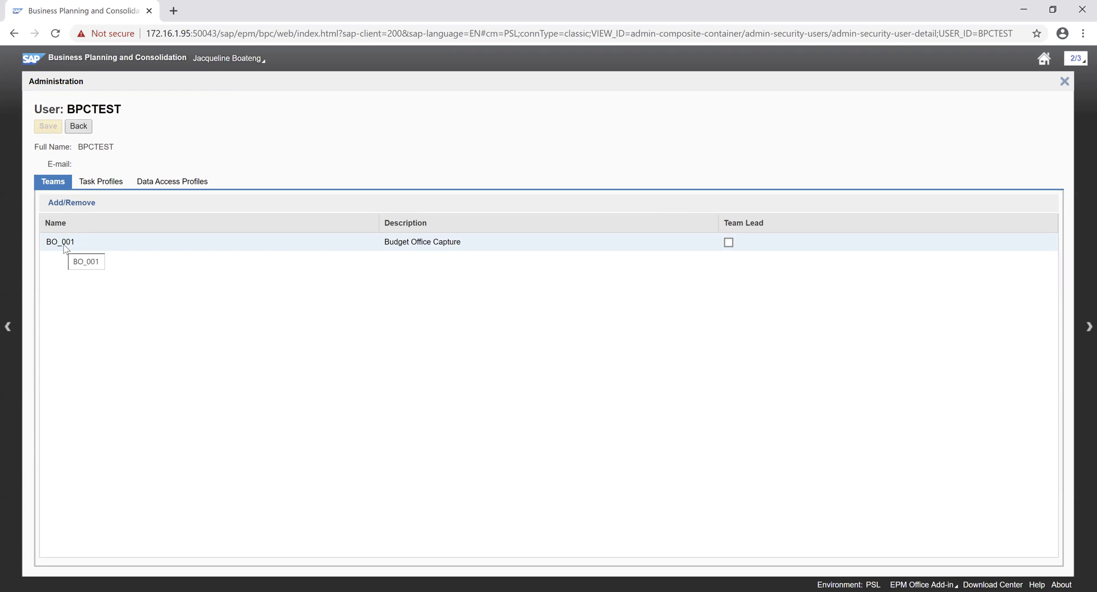
pyautogui.click(106, 183)
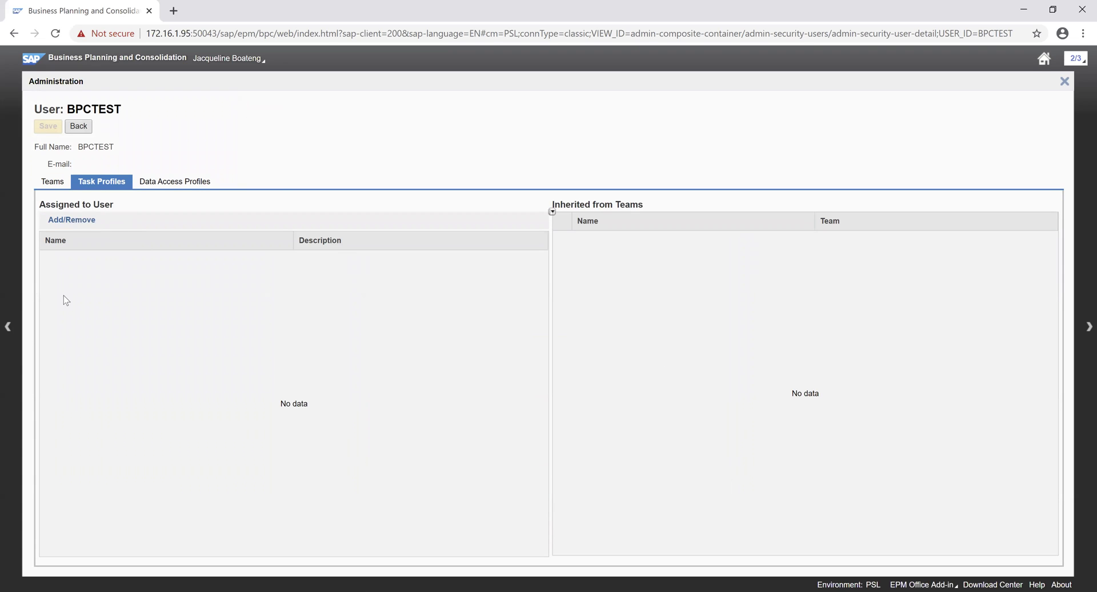
pyautogui.click(77, 225)
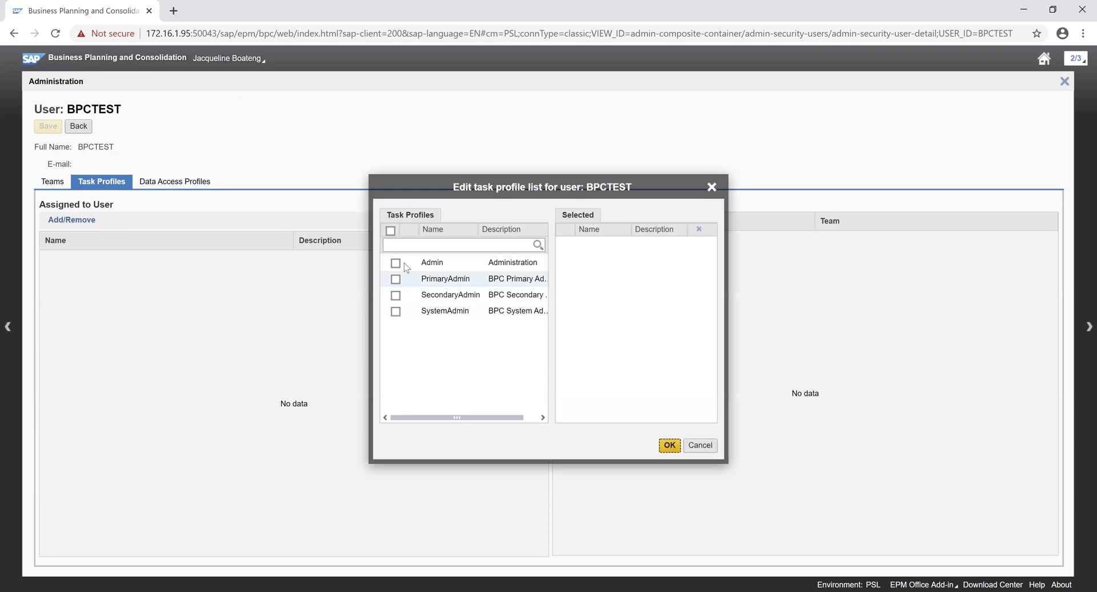
pyautogui.click(395, 263)
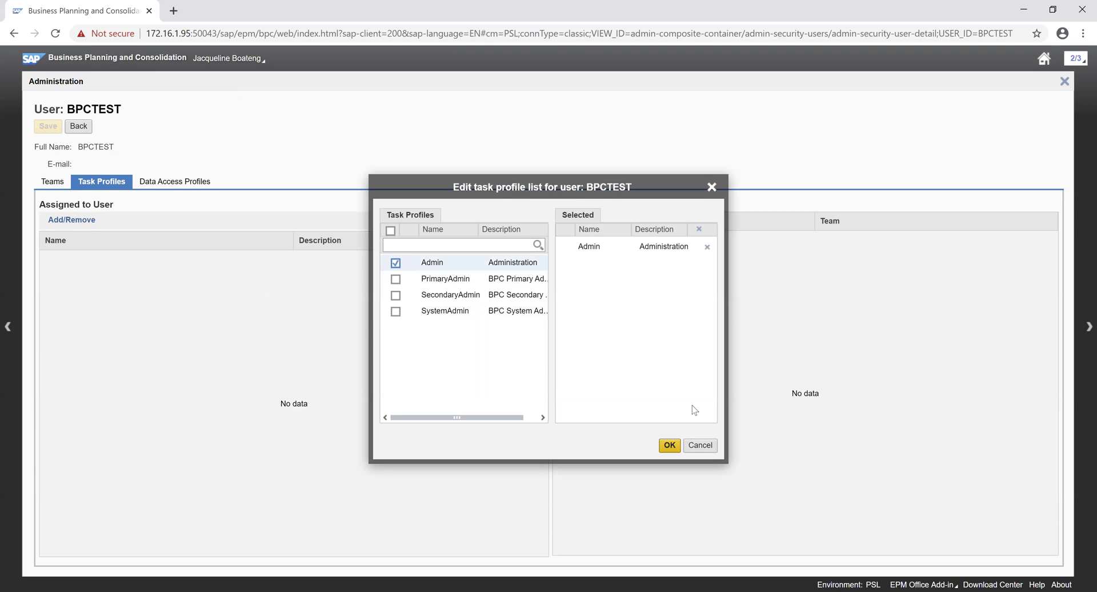
pyautogui.click(670, 445)
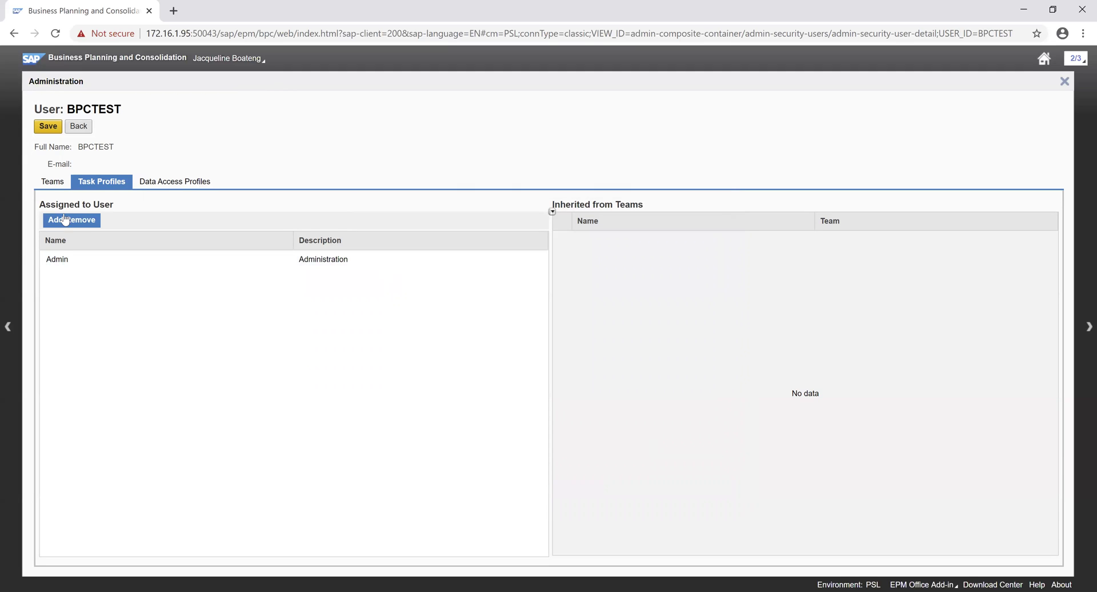
# Step: Assign the Admin data access profile to BPCTEST and save the user
pyautogui.click(173, 184)
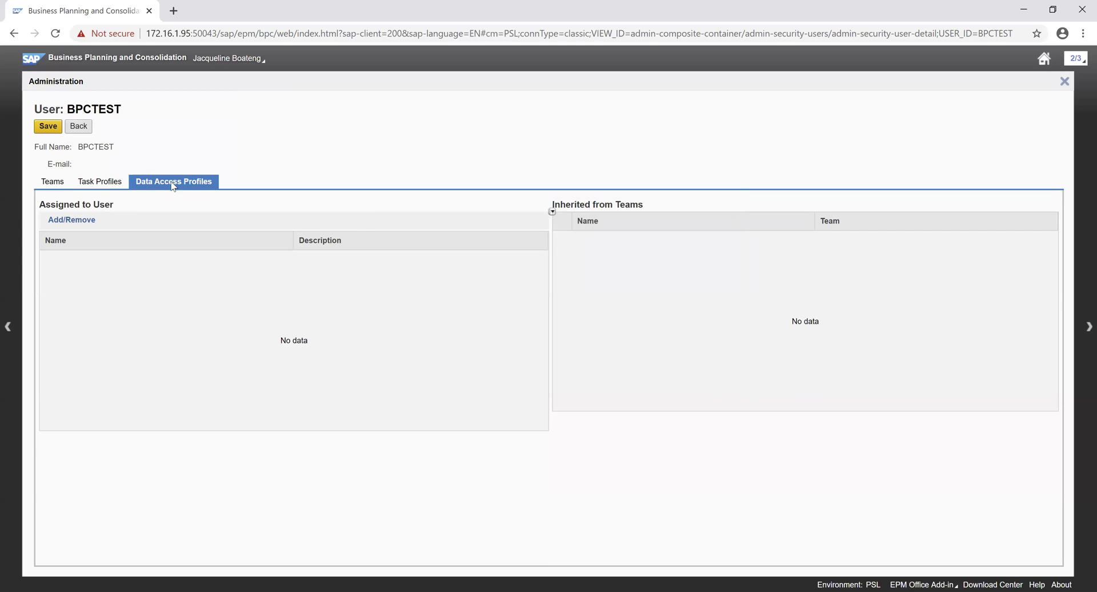
pyautogui.click(72, 220)
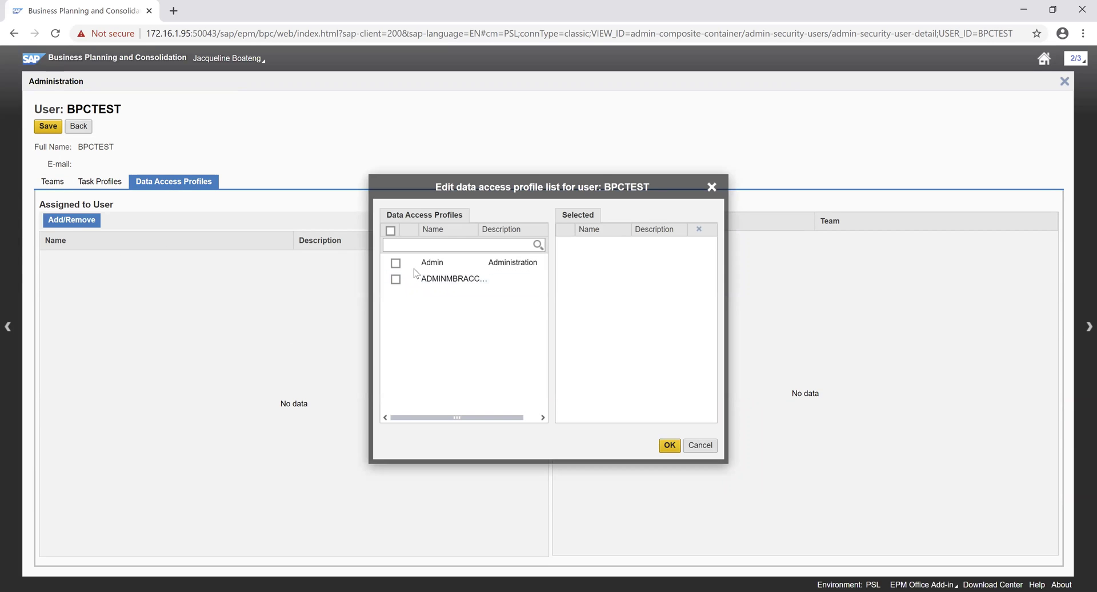
pyautogui.click(395, 263)
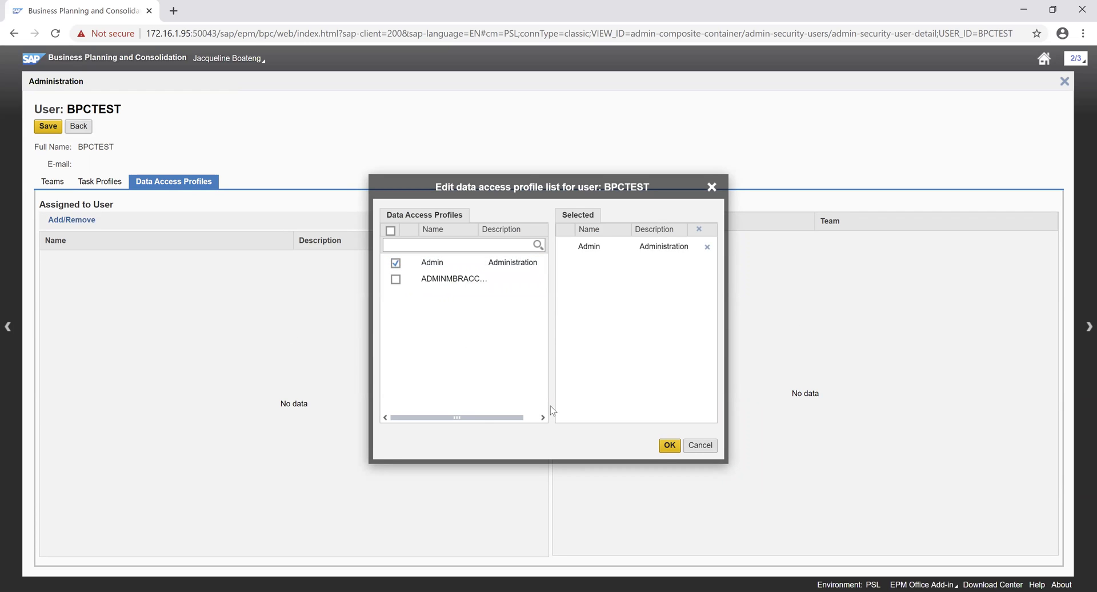
pyautogui.click(669, 446)
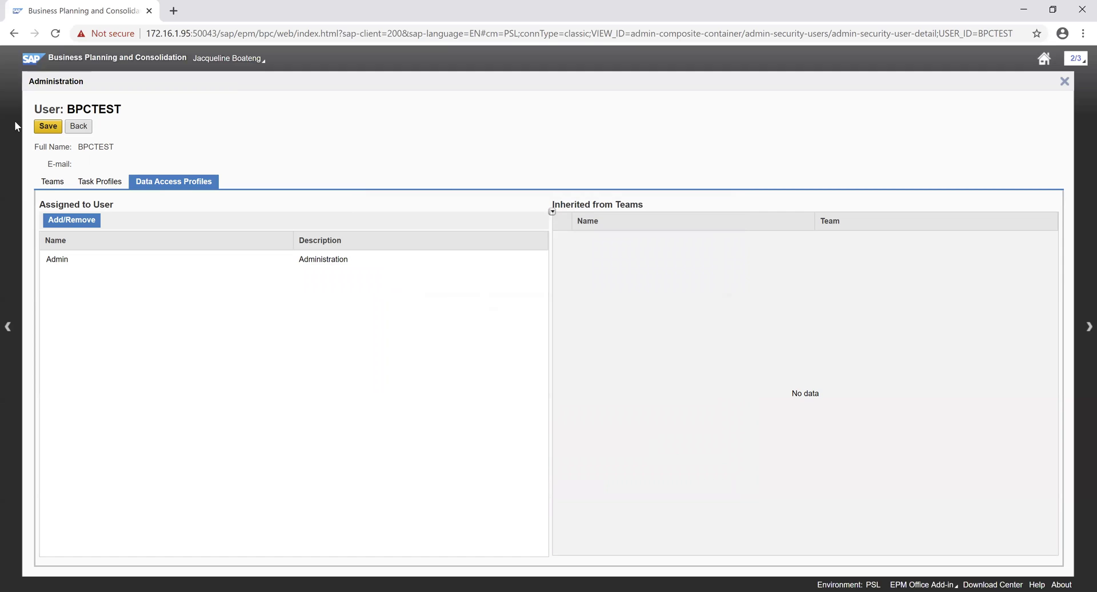
pyautogui.click(52, 125)
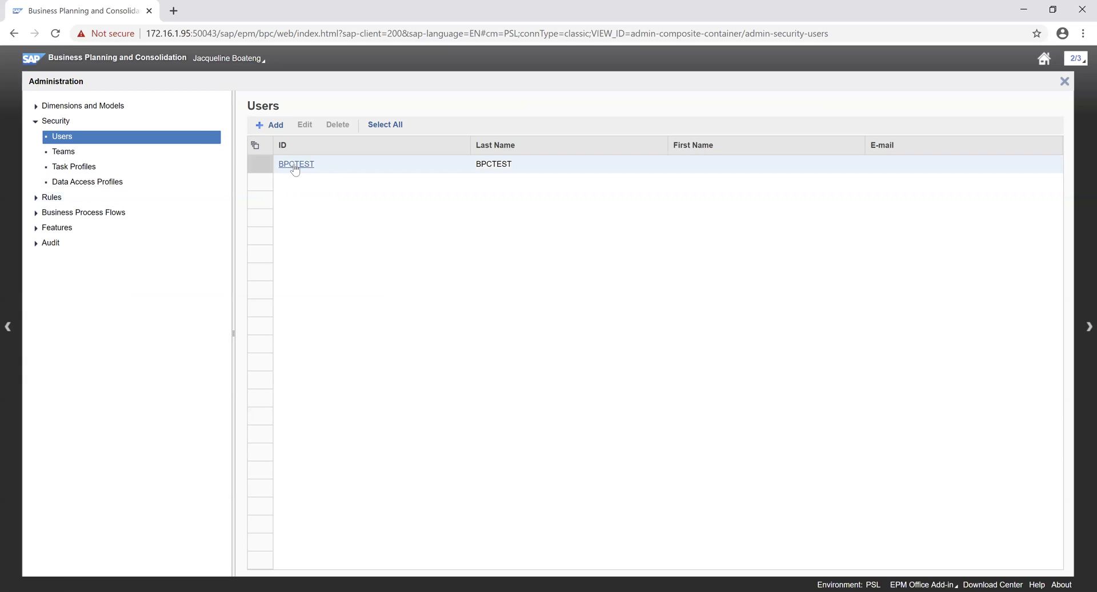
# Step: Check the Teams, Task Profiles and Data Access Profiles lists, confirming Admin has one user
pyautogui.click(71, 152)
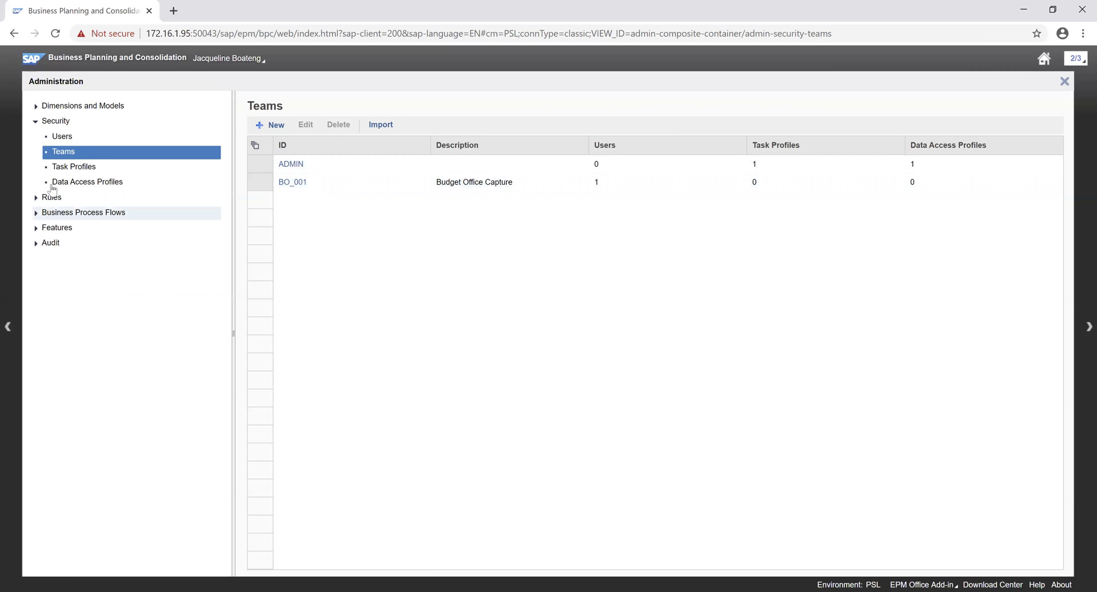
pyautogui.click(80, 171)
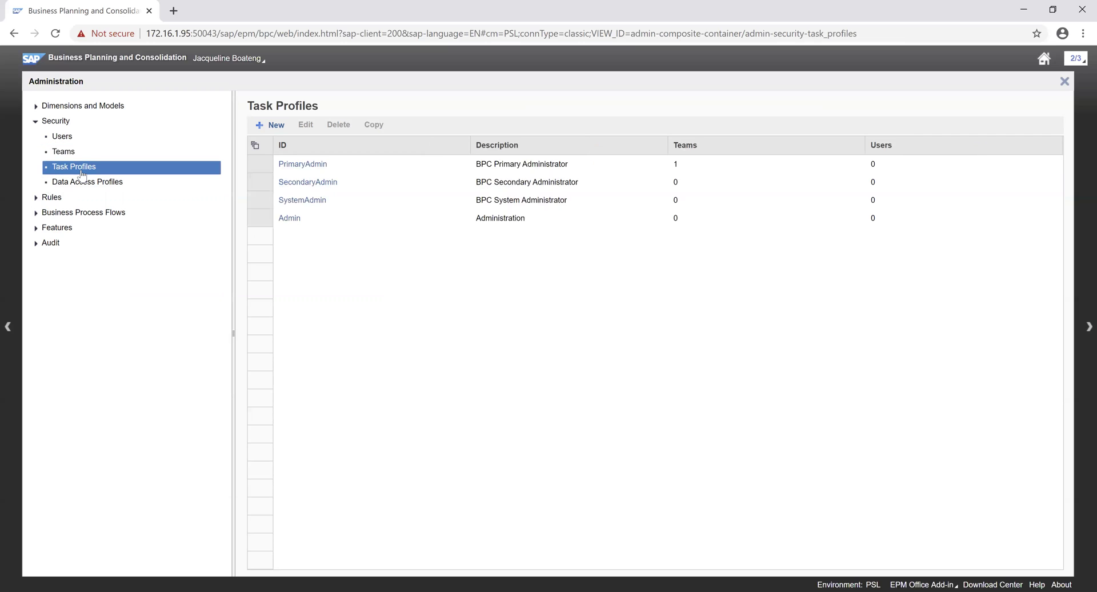
pyautogui.click(110, 184)
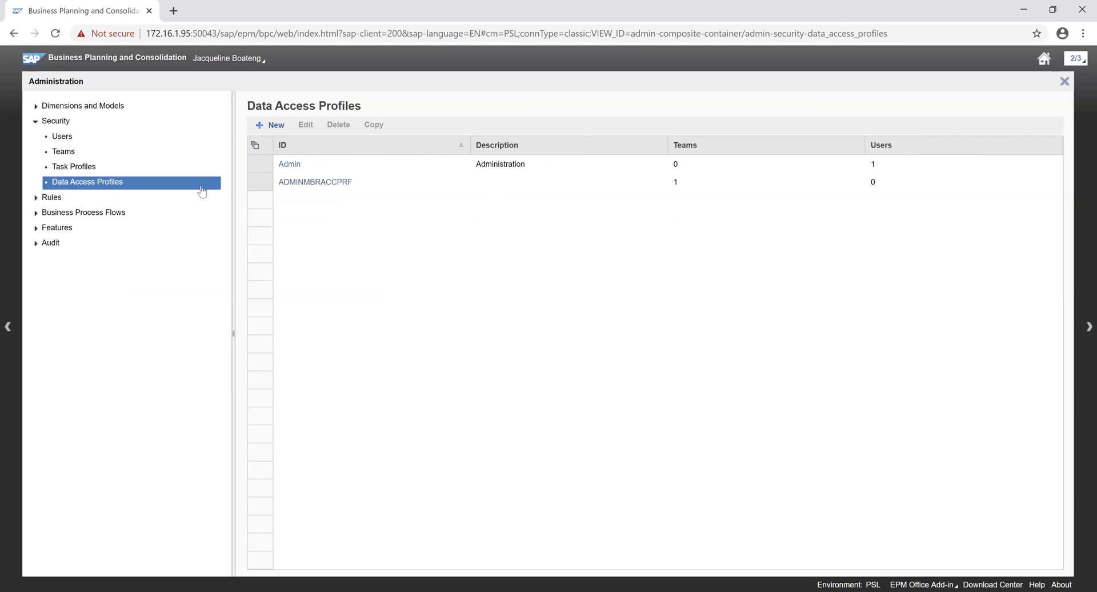